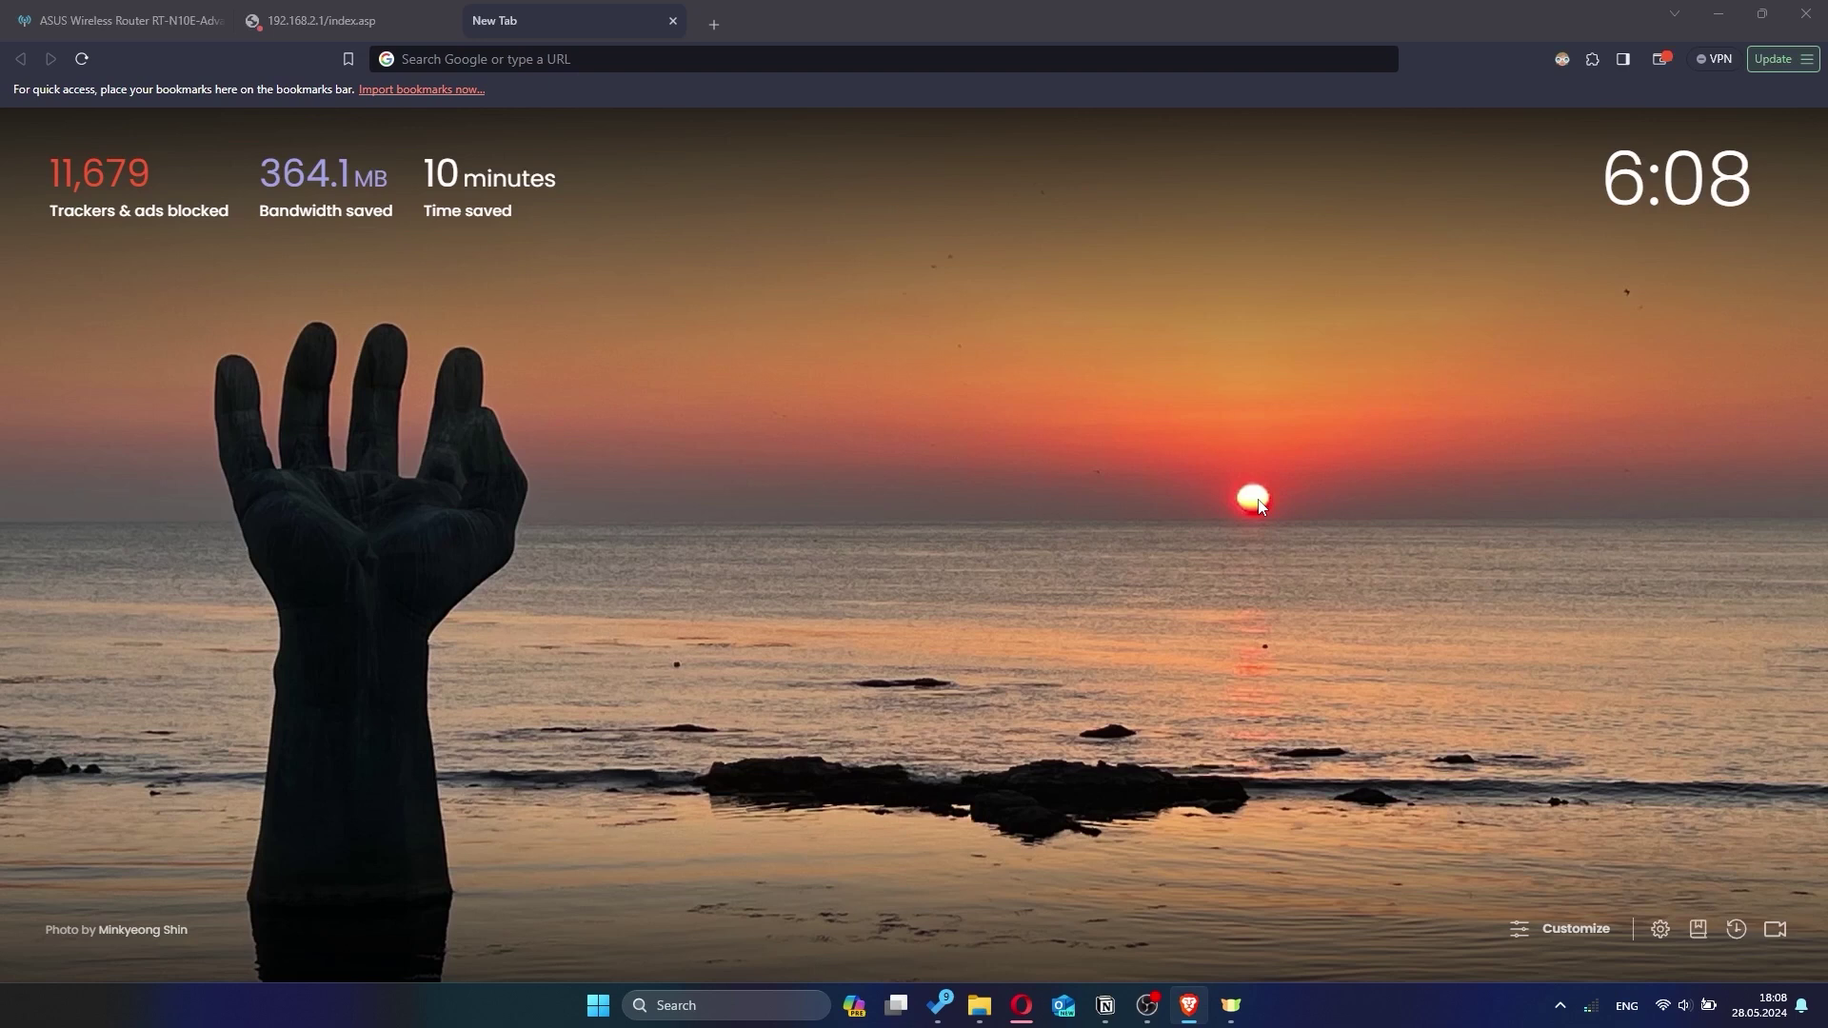
# Load the router admin page at 192.168.2.1 in Brave.
pyautogui.click(1262, 506)
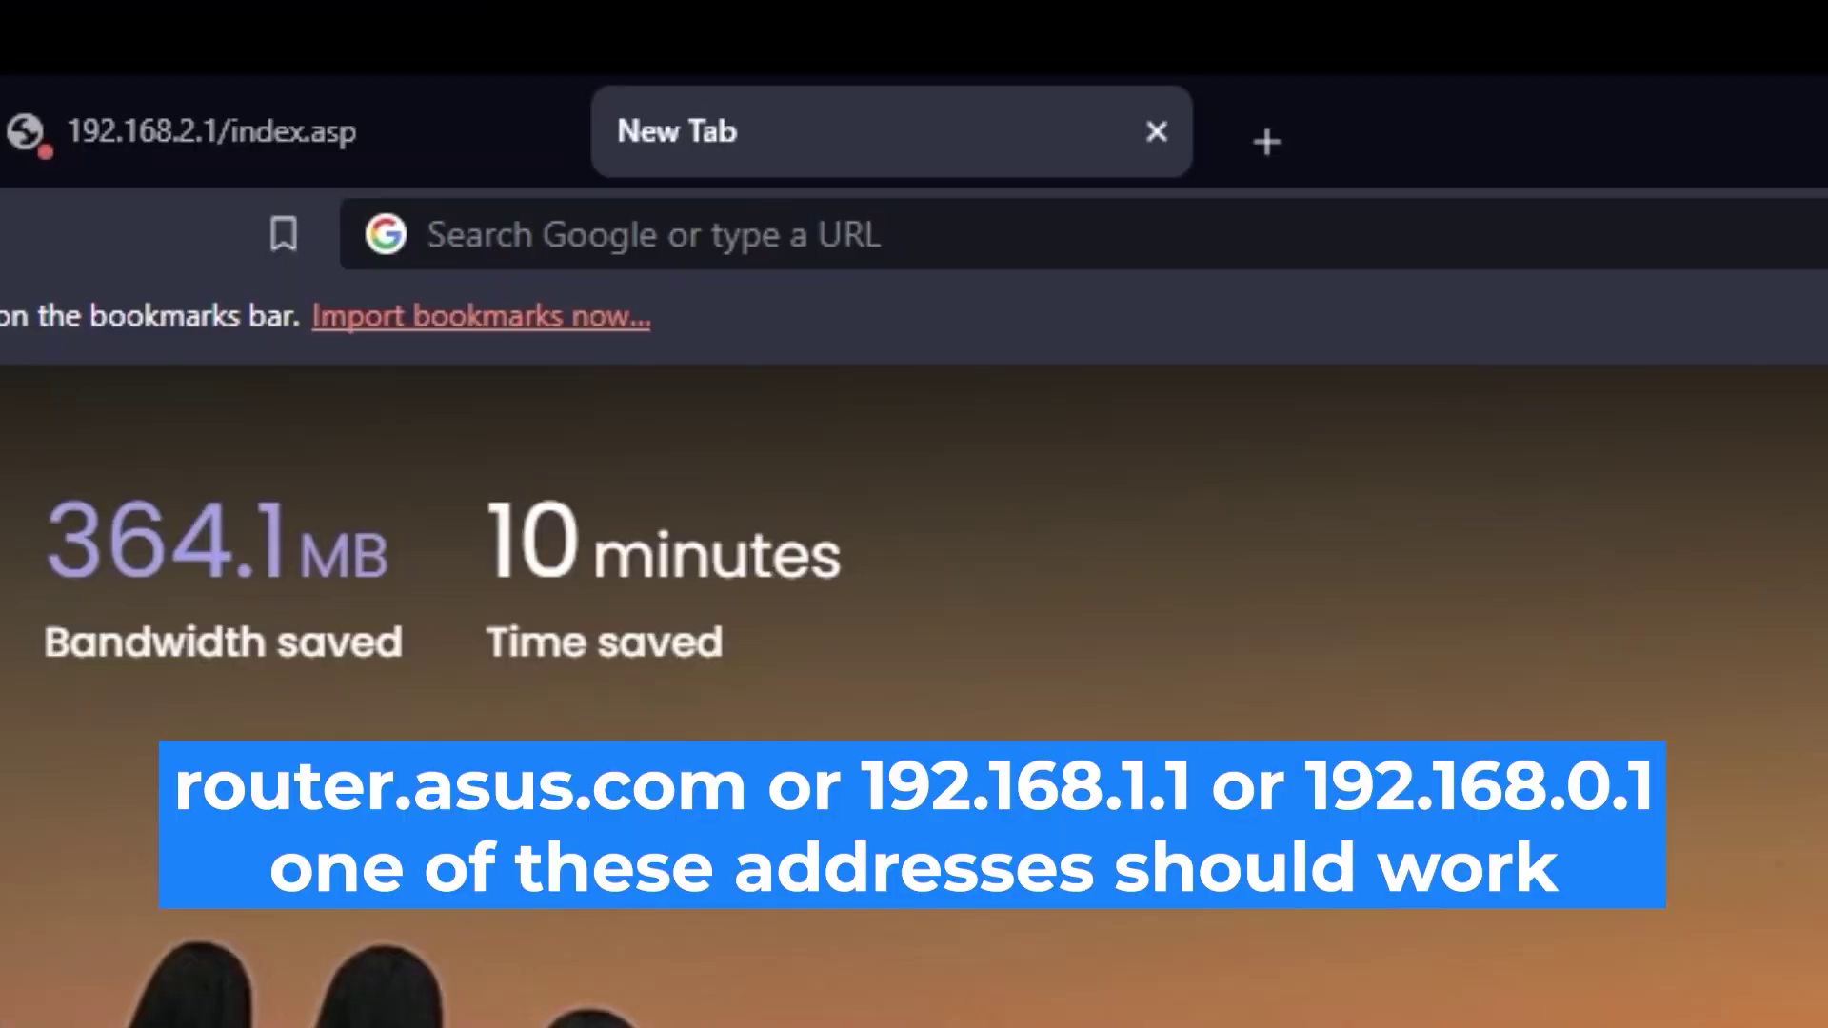
pyautogui.click(1047, 58)
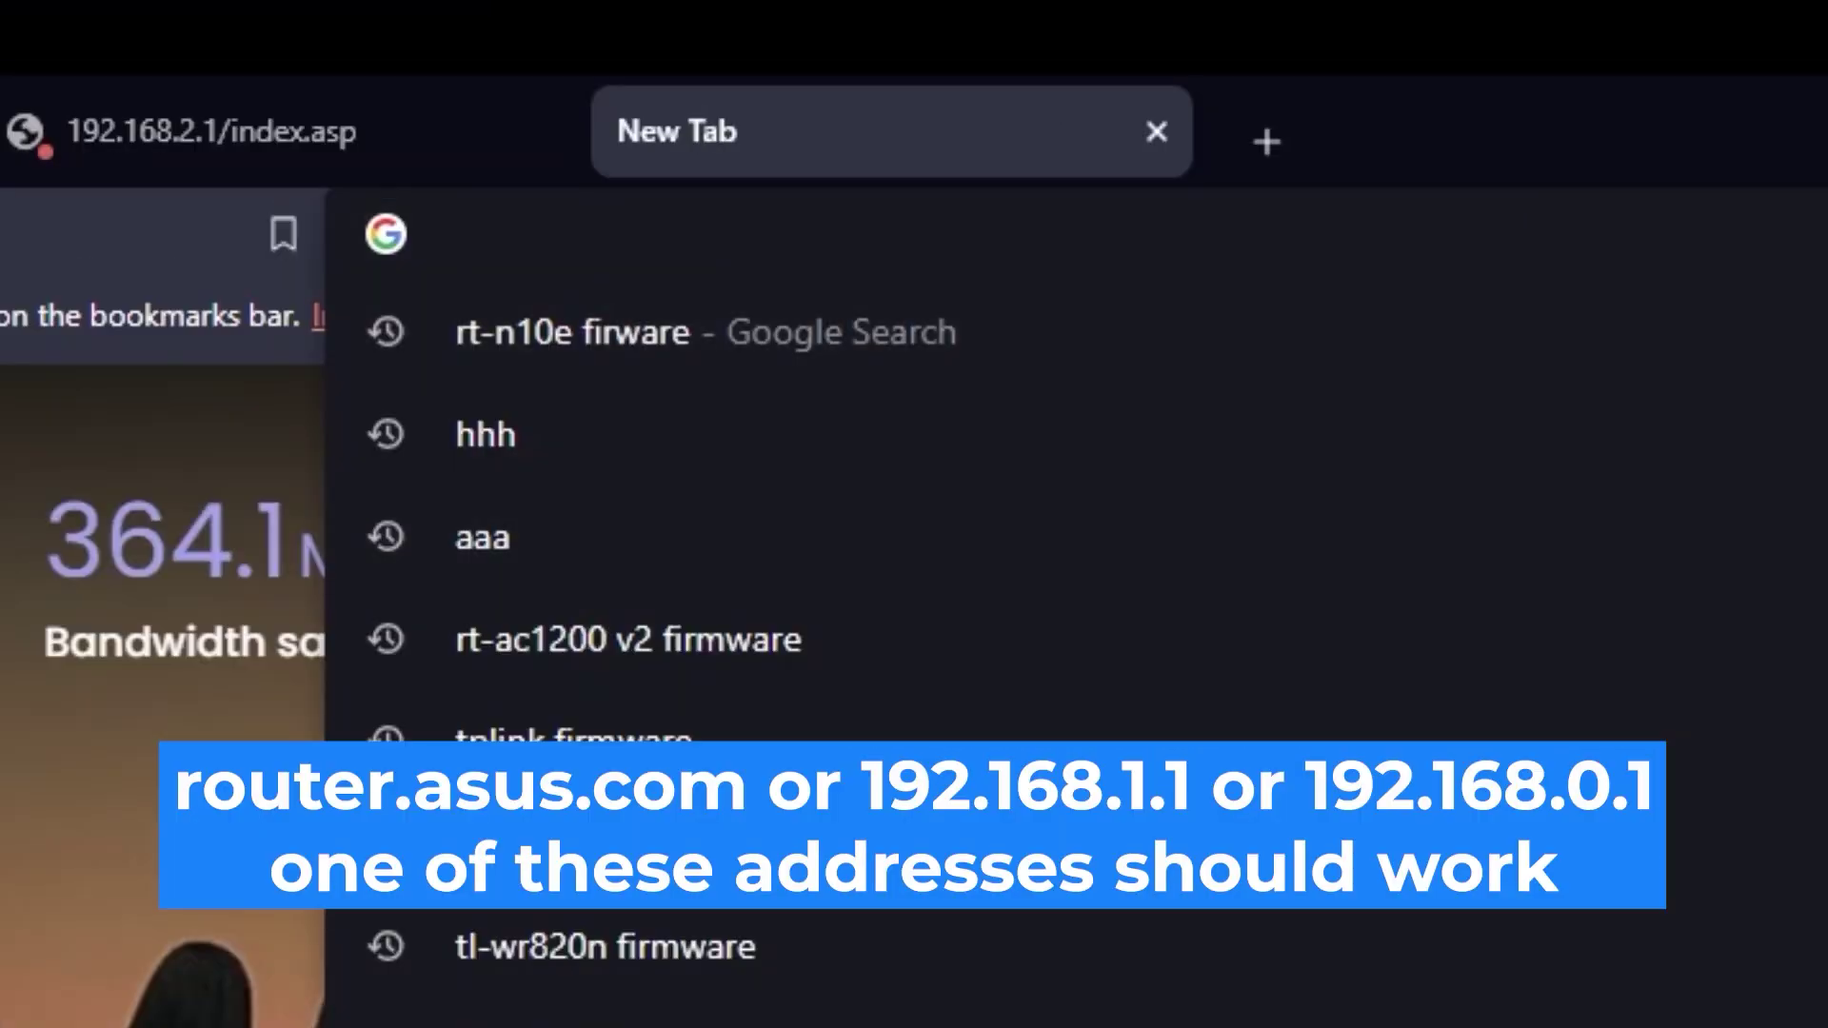
pyautogui.write('192.16')
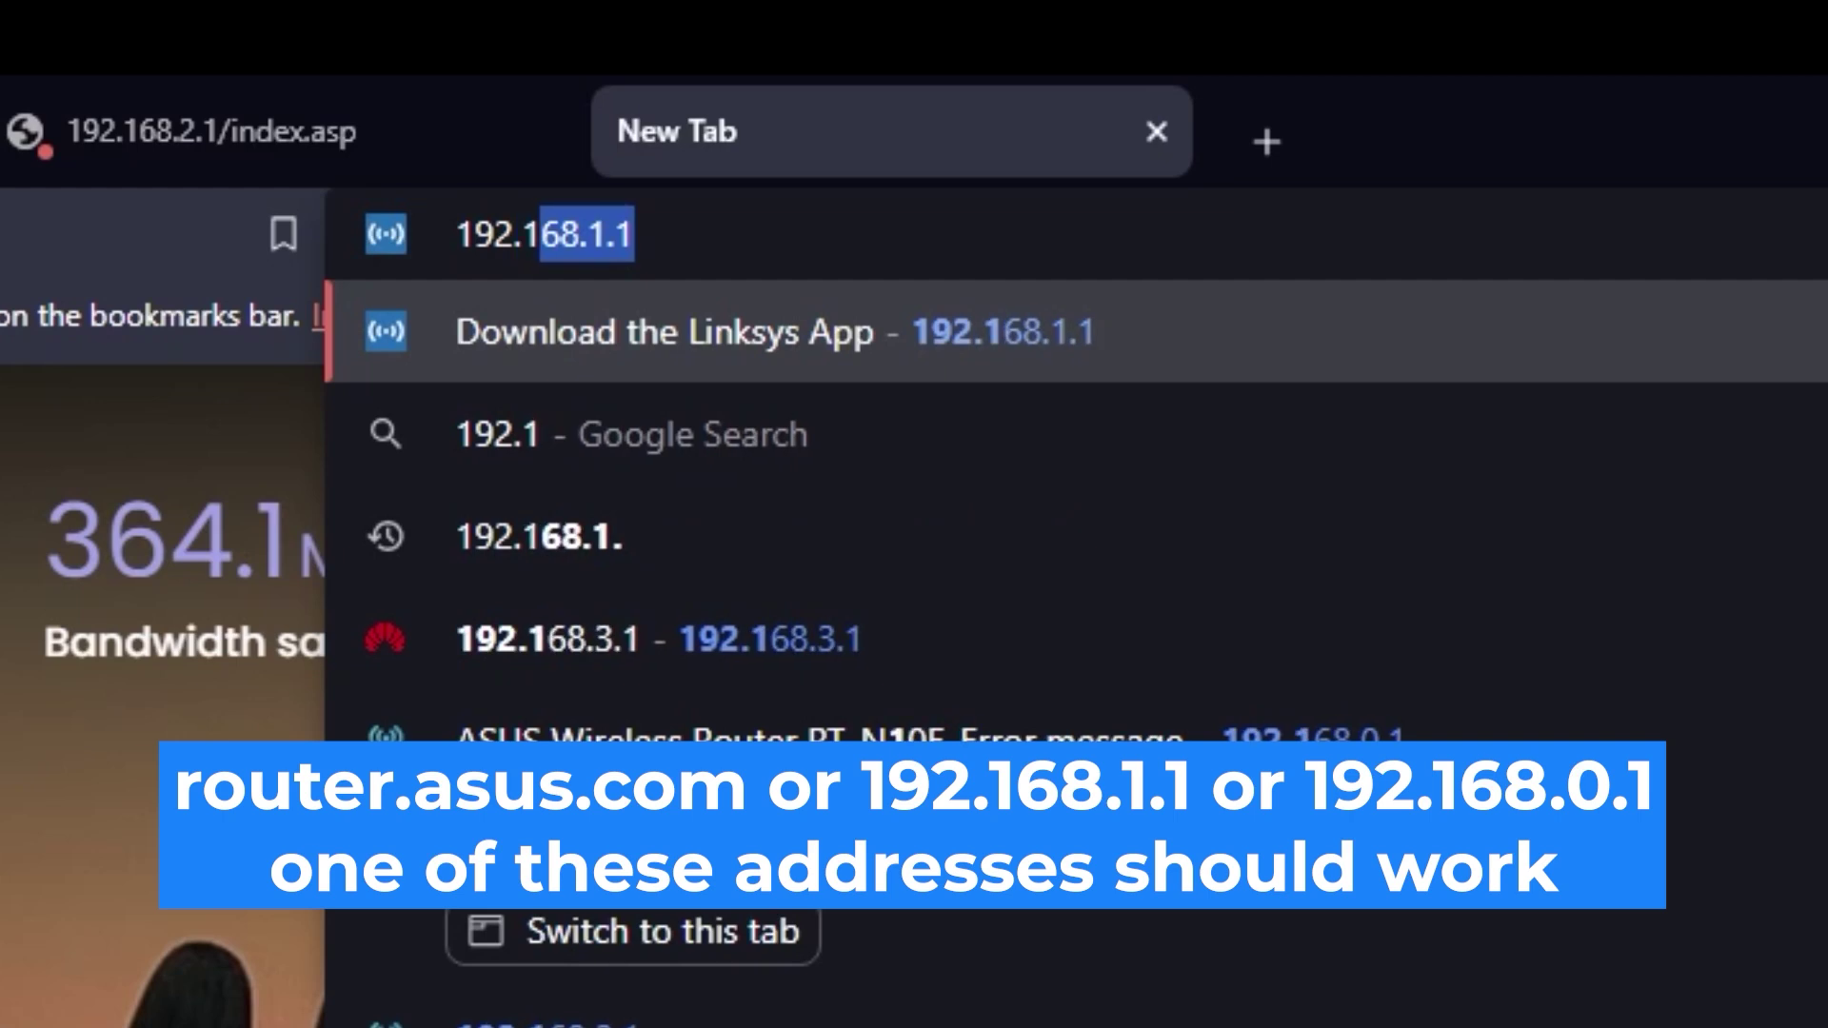
pyautogui.write('8.2.1')
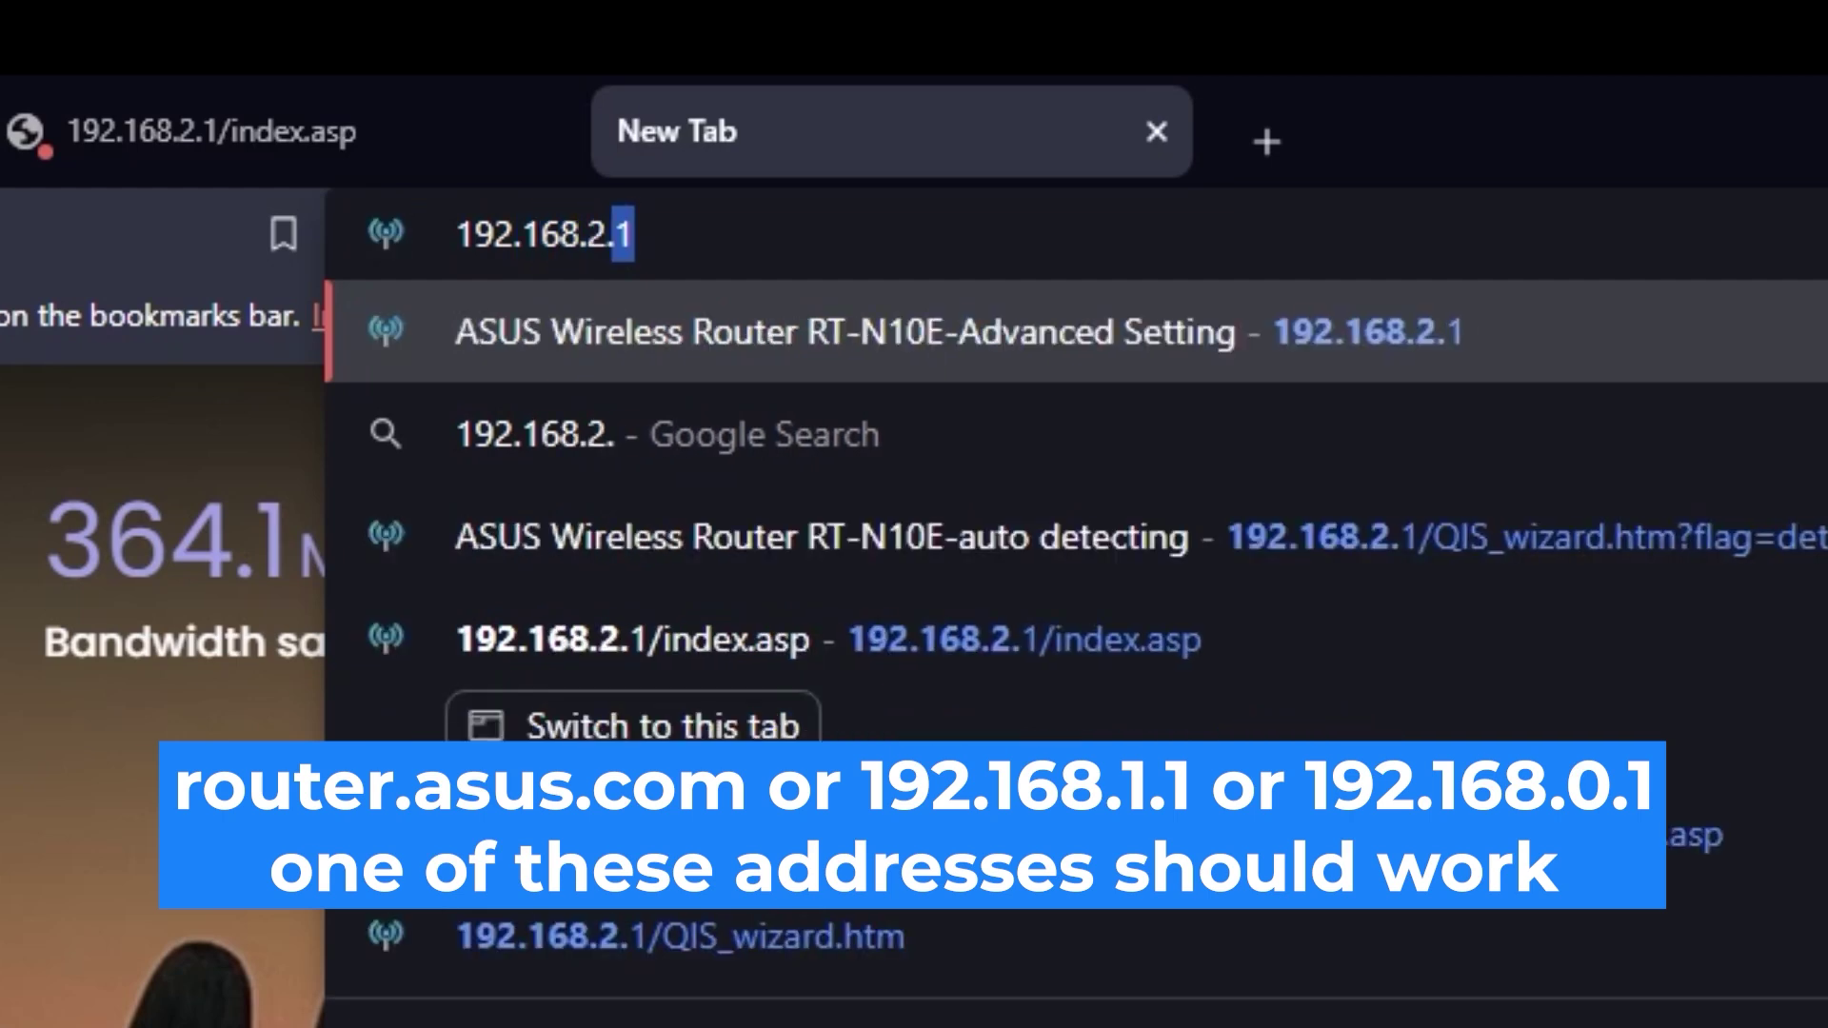
pyautogui.press('Return')
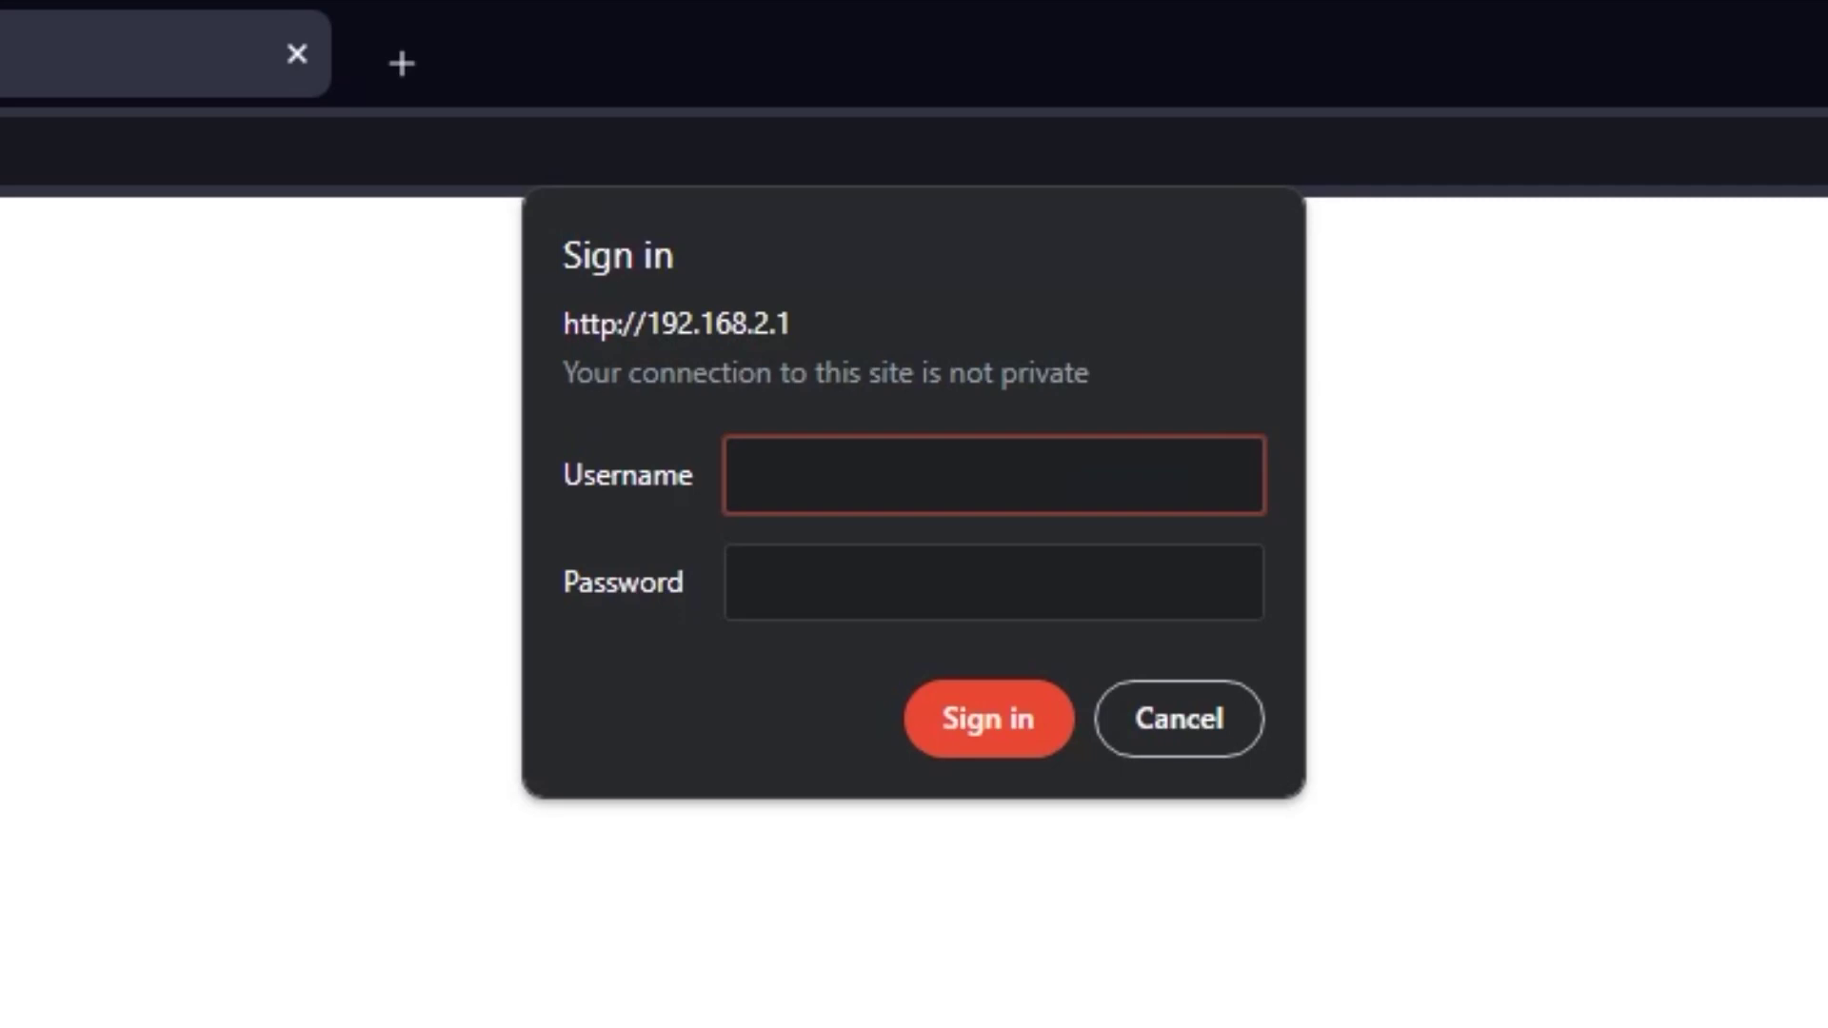
# Sign in with the router's admin username and password to reach the setup wizard.
pyautogui.write('admi')
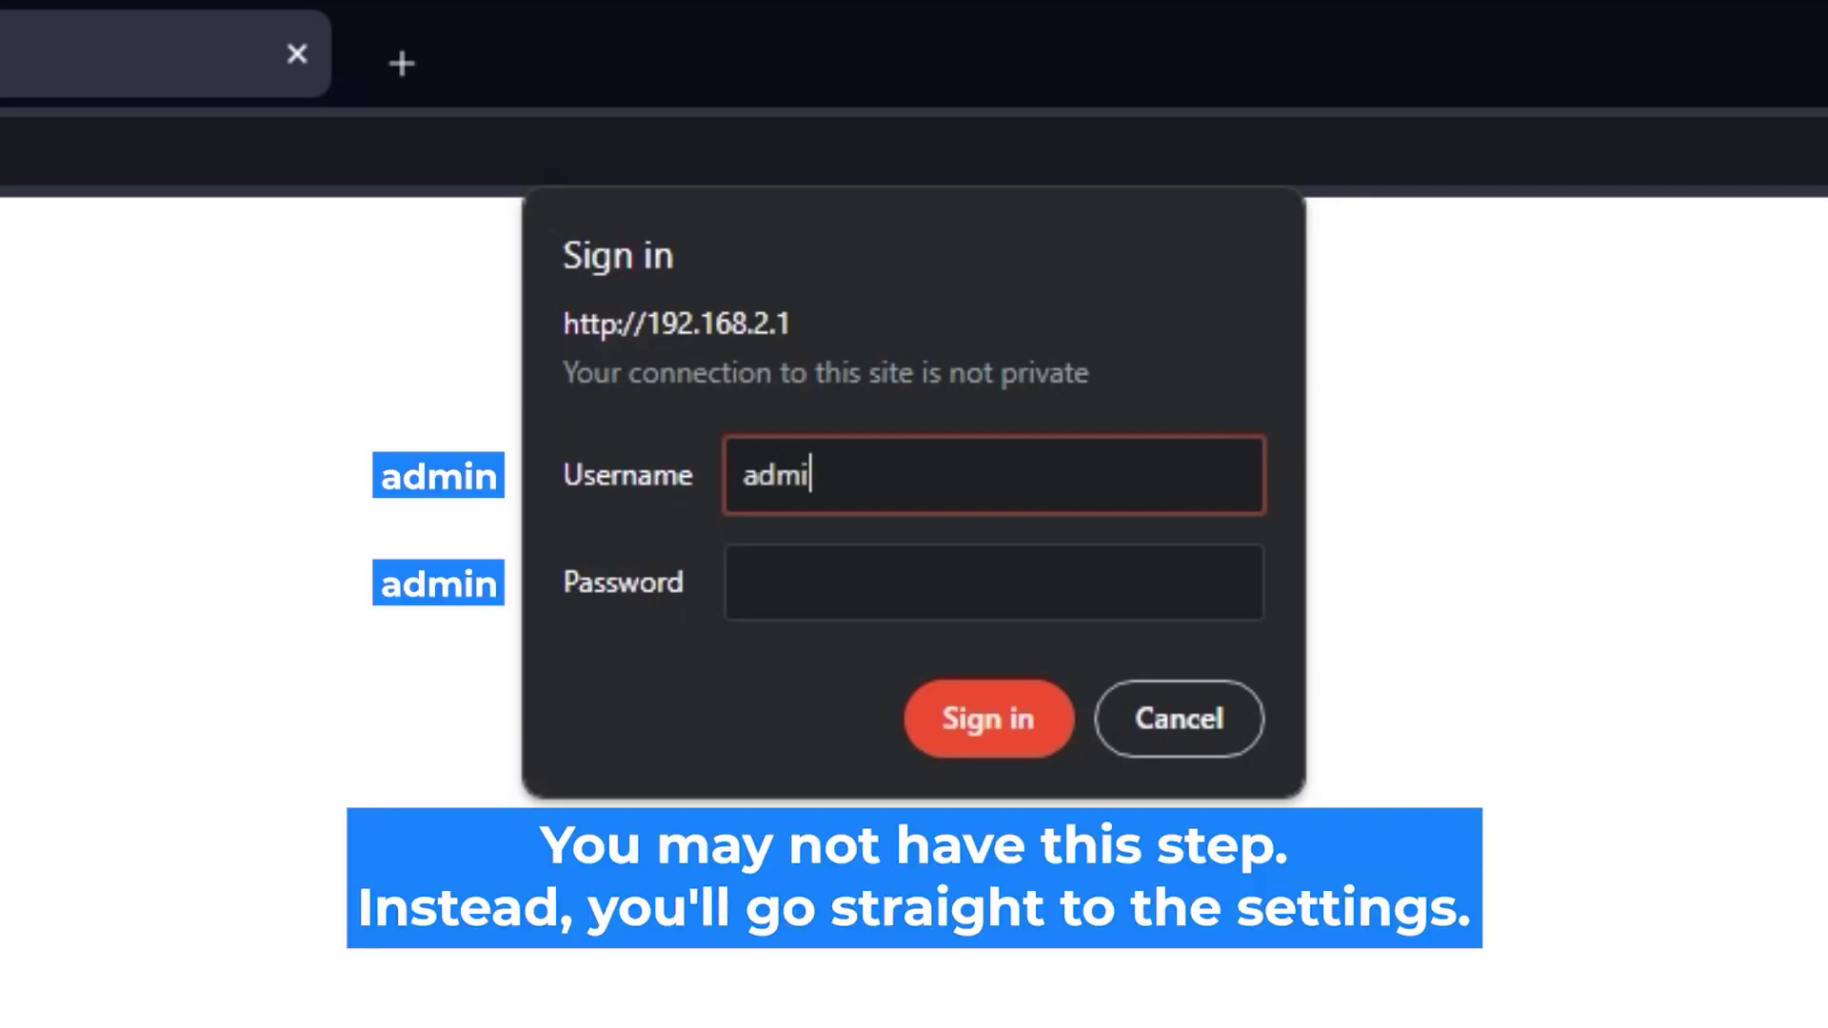
pyautogui.click(1085, 563)
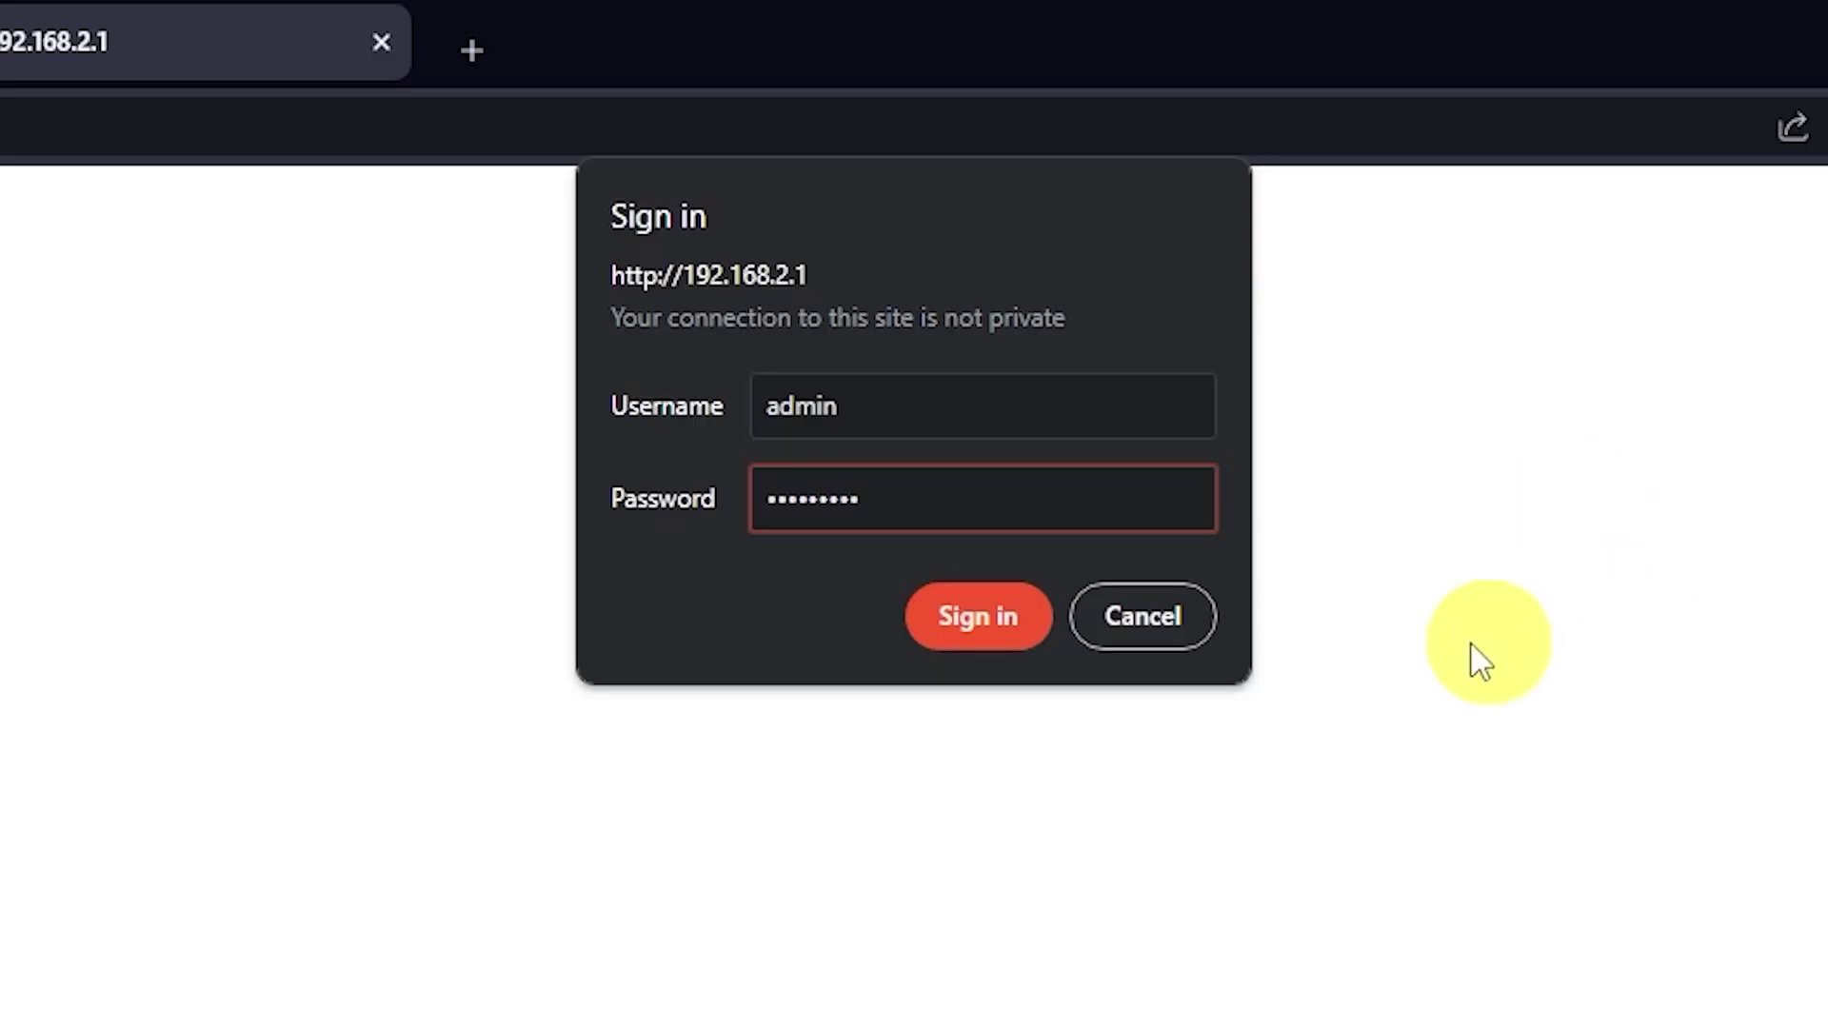
pyautogui.click(1002, 634)
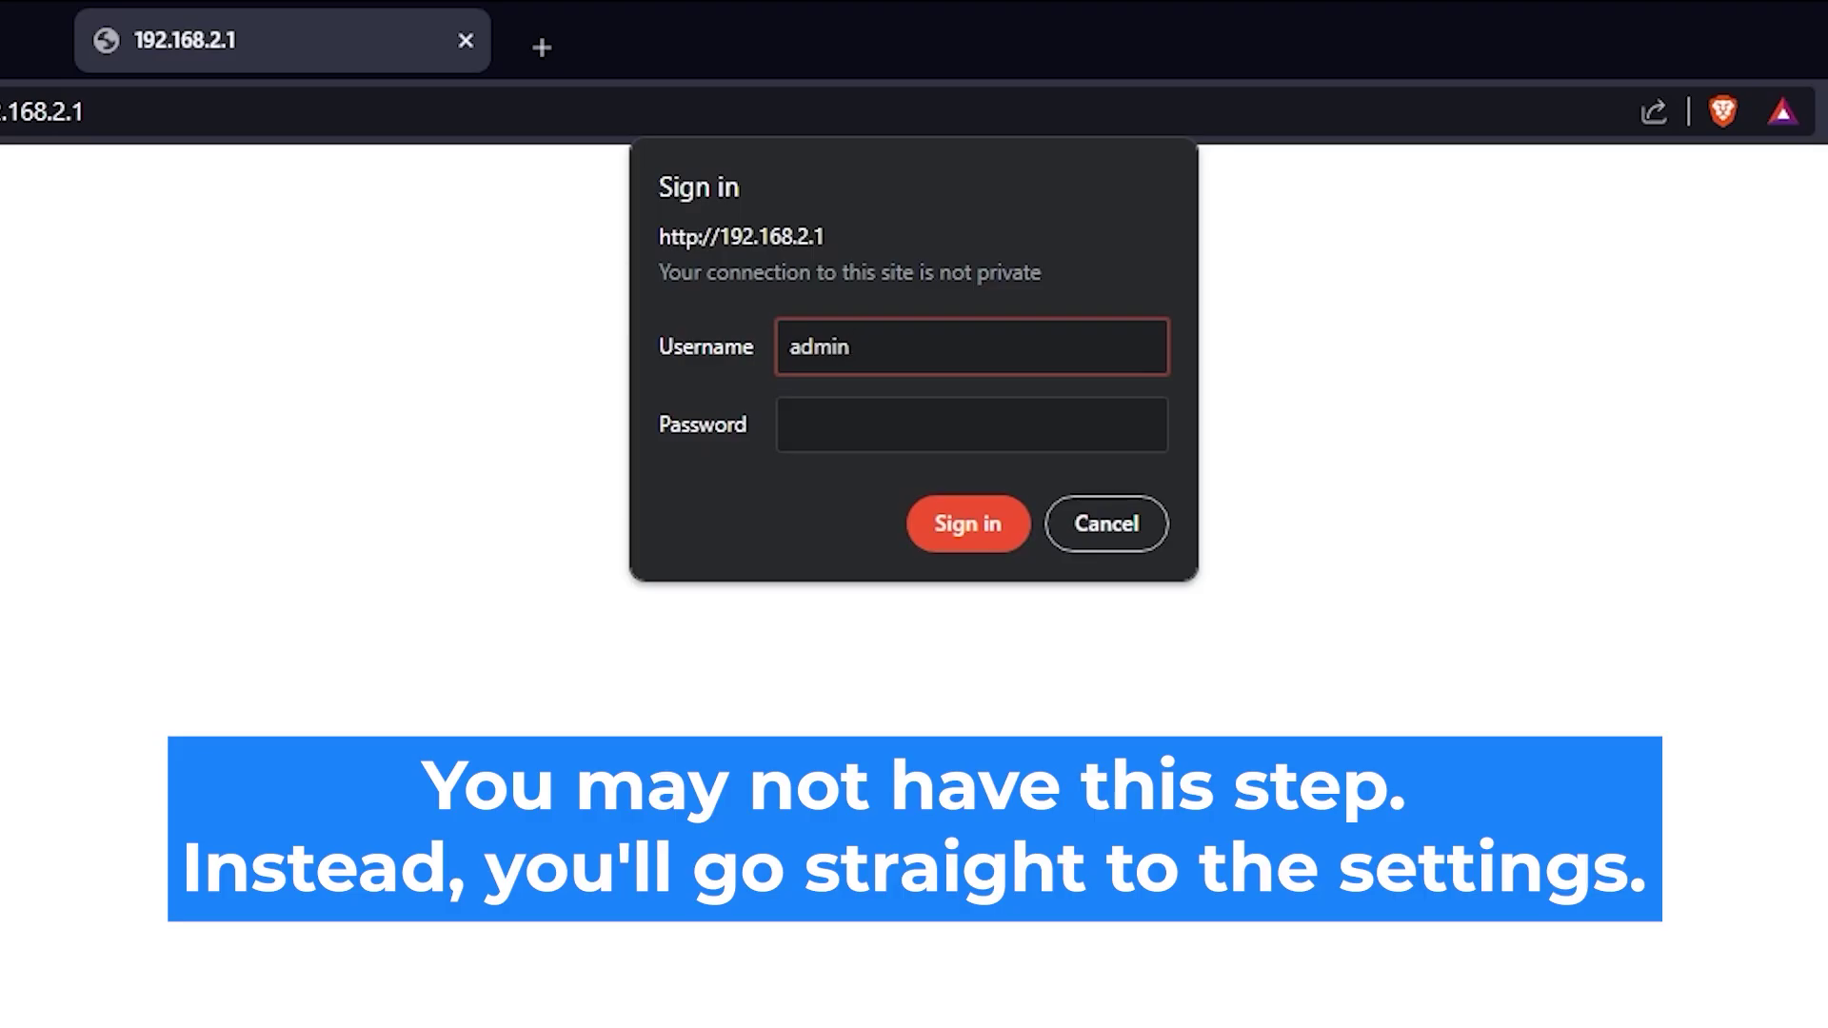
pyautogui.click(1038, 421)
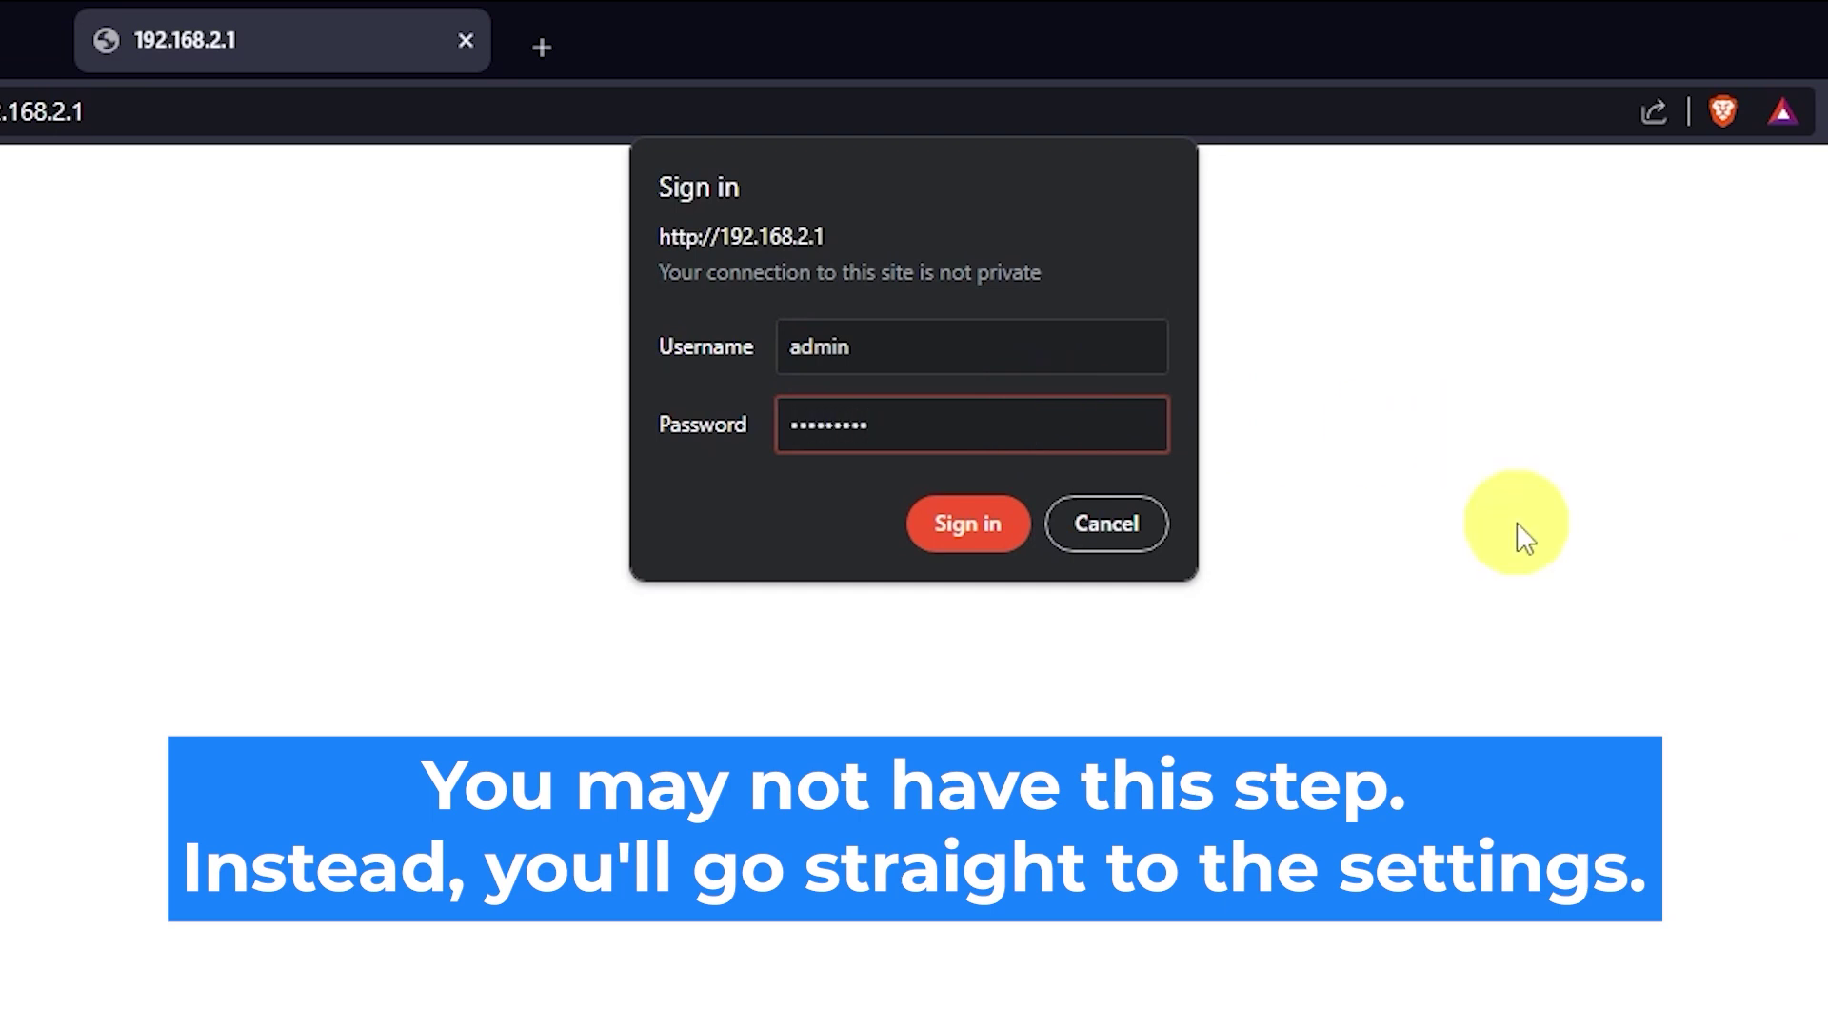
pyautogui.click(980, 535)
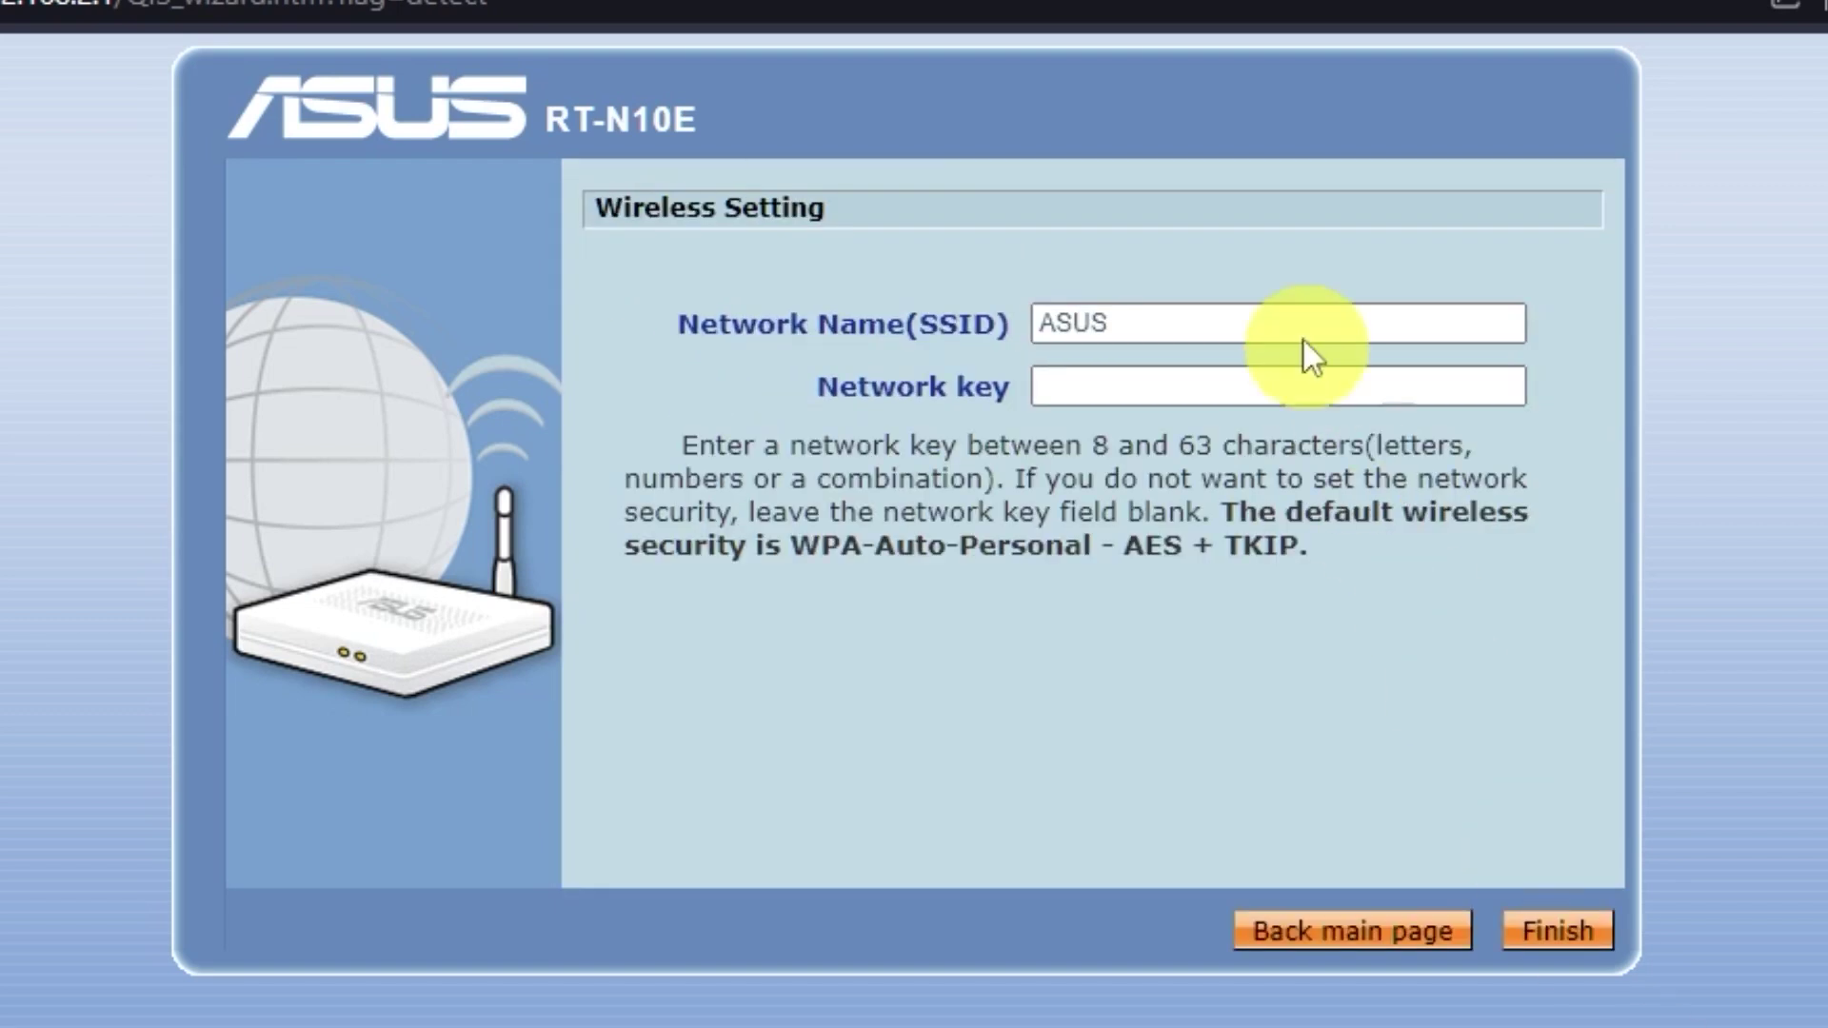
# Leave the SSID as ASUS, enter a network key, and finish the wireless wizard.
pyautogui.click(1113, 385)
pyautogui.click(1167, 320)
pyautogui.click(1192, 390)
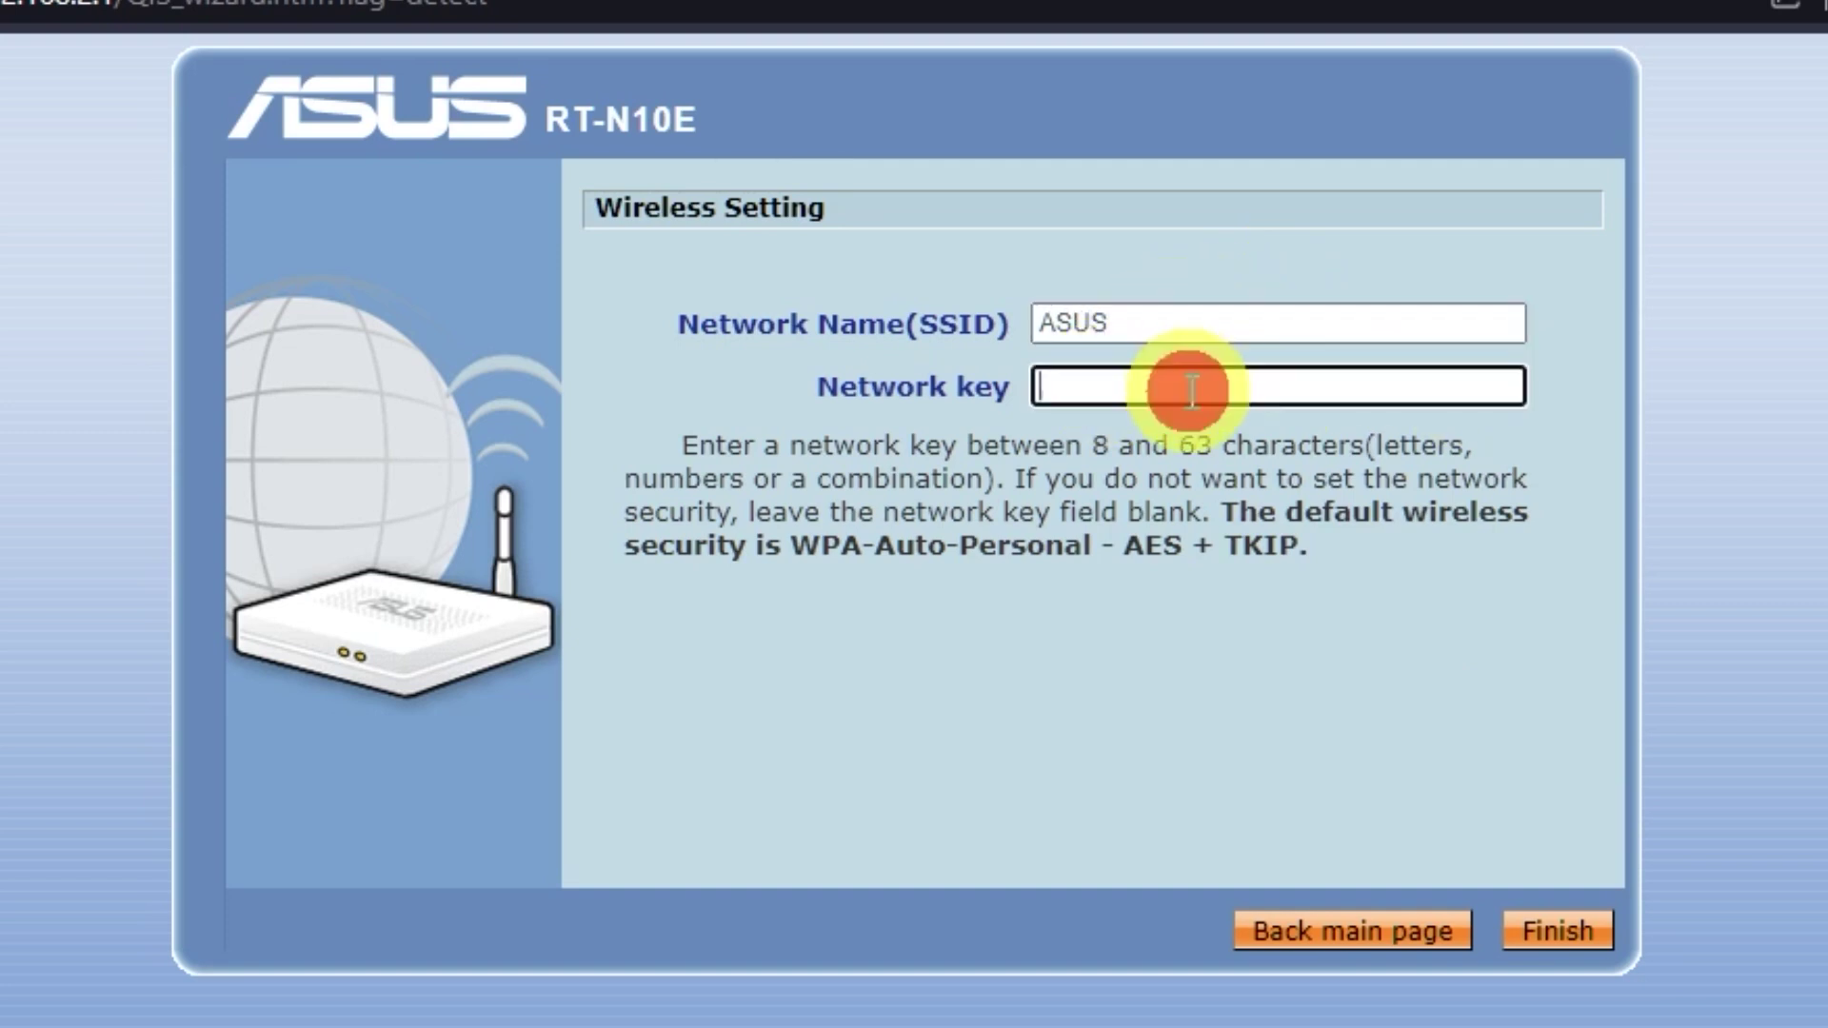
pyautogui.click(1549, 943)
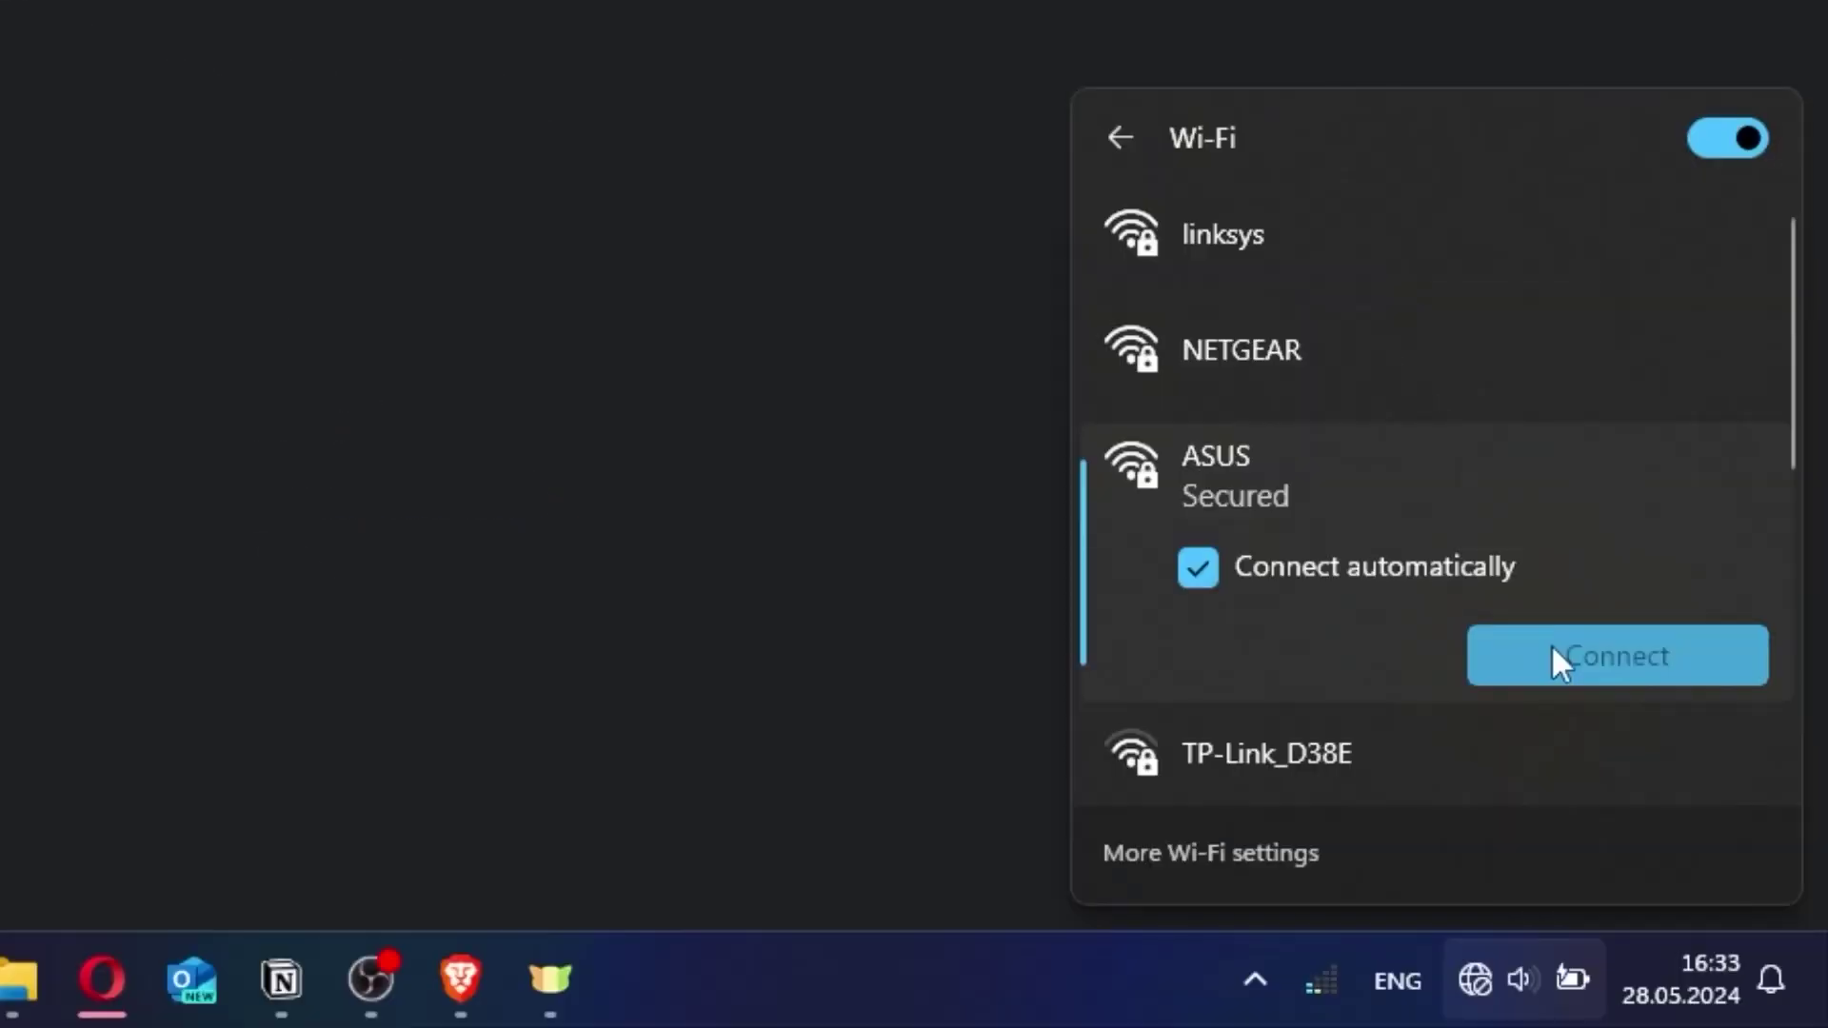
# Connect to the ASUS Wi-Fi network using the new security key.
pyautogui.click(1553, 659)
pyautogui.write('****')
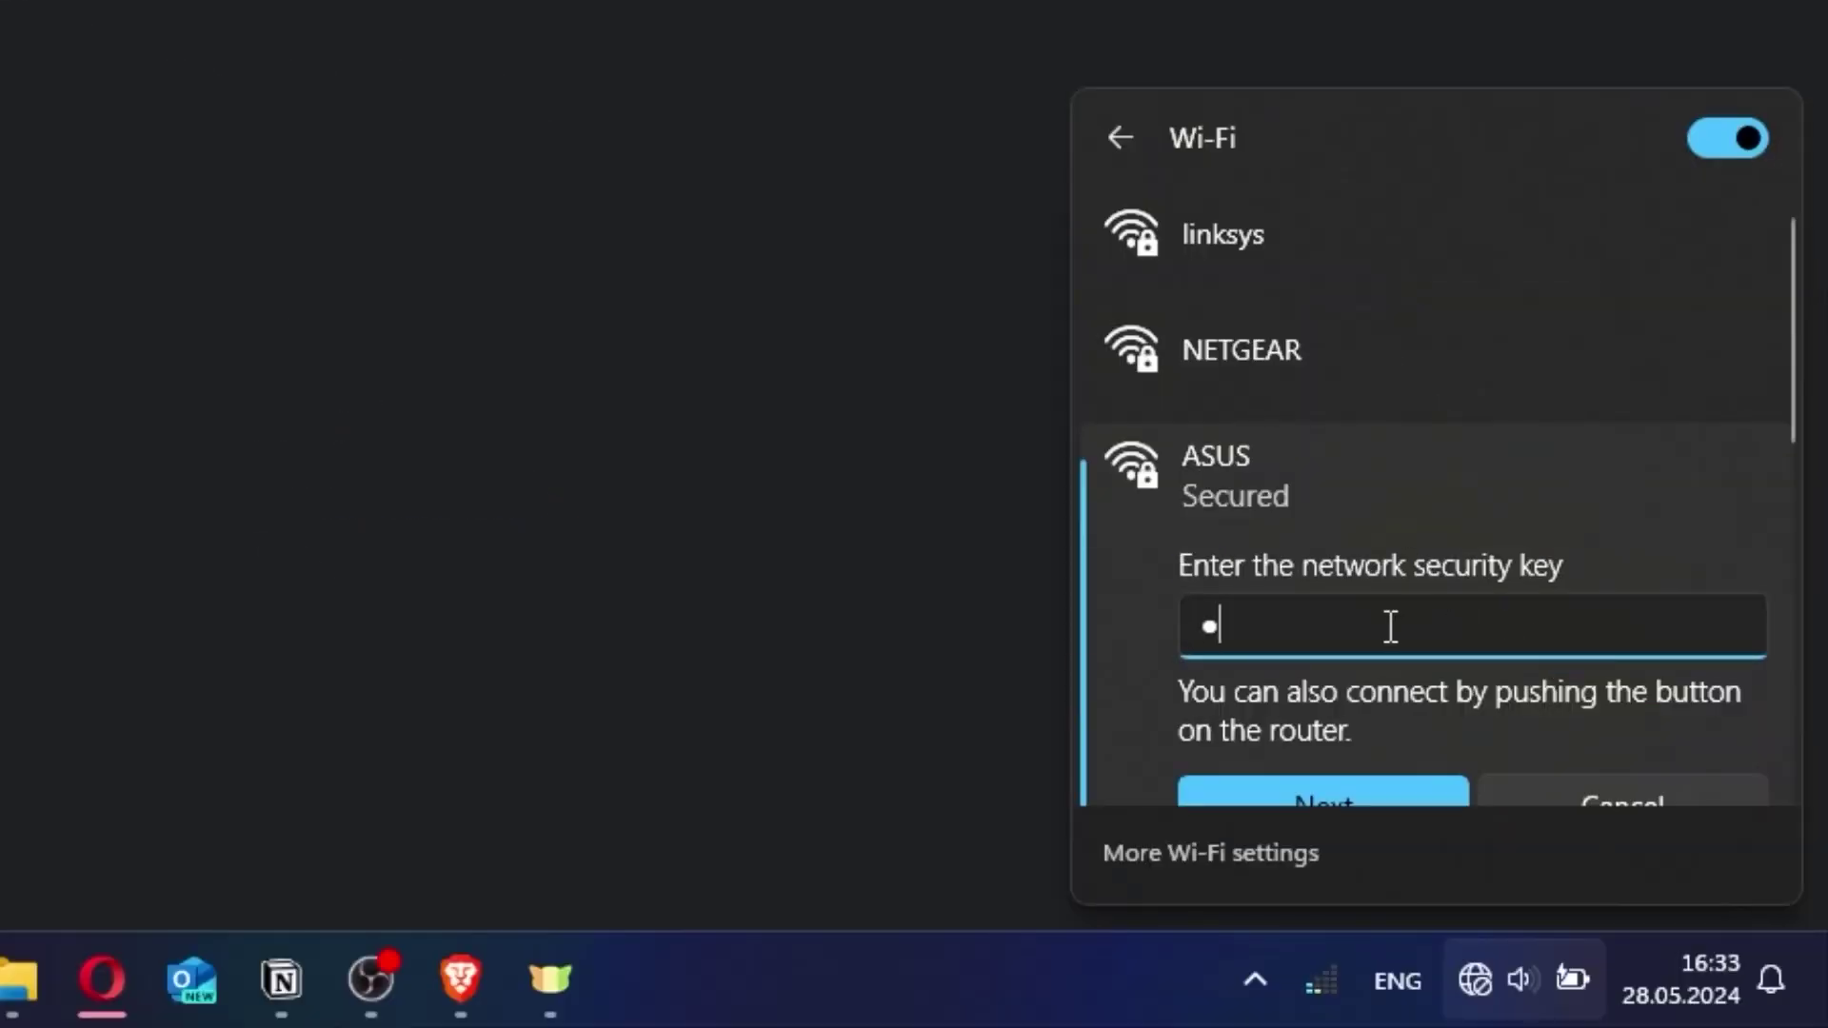
pyautogui.write('*****')
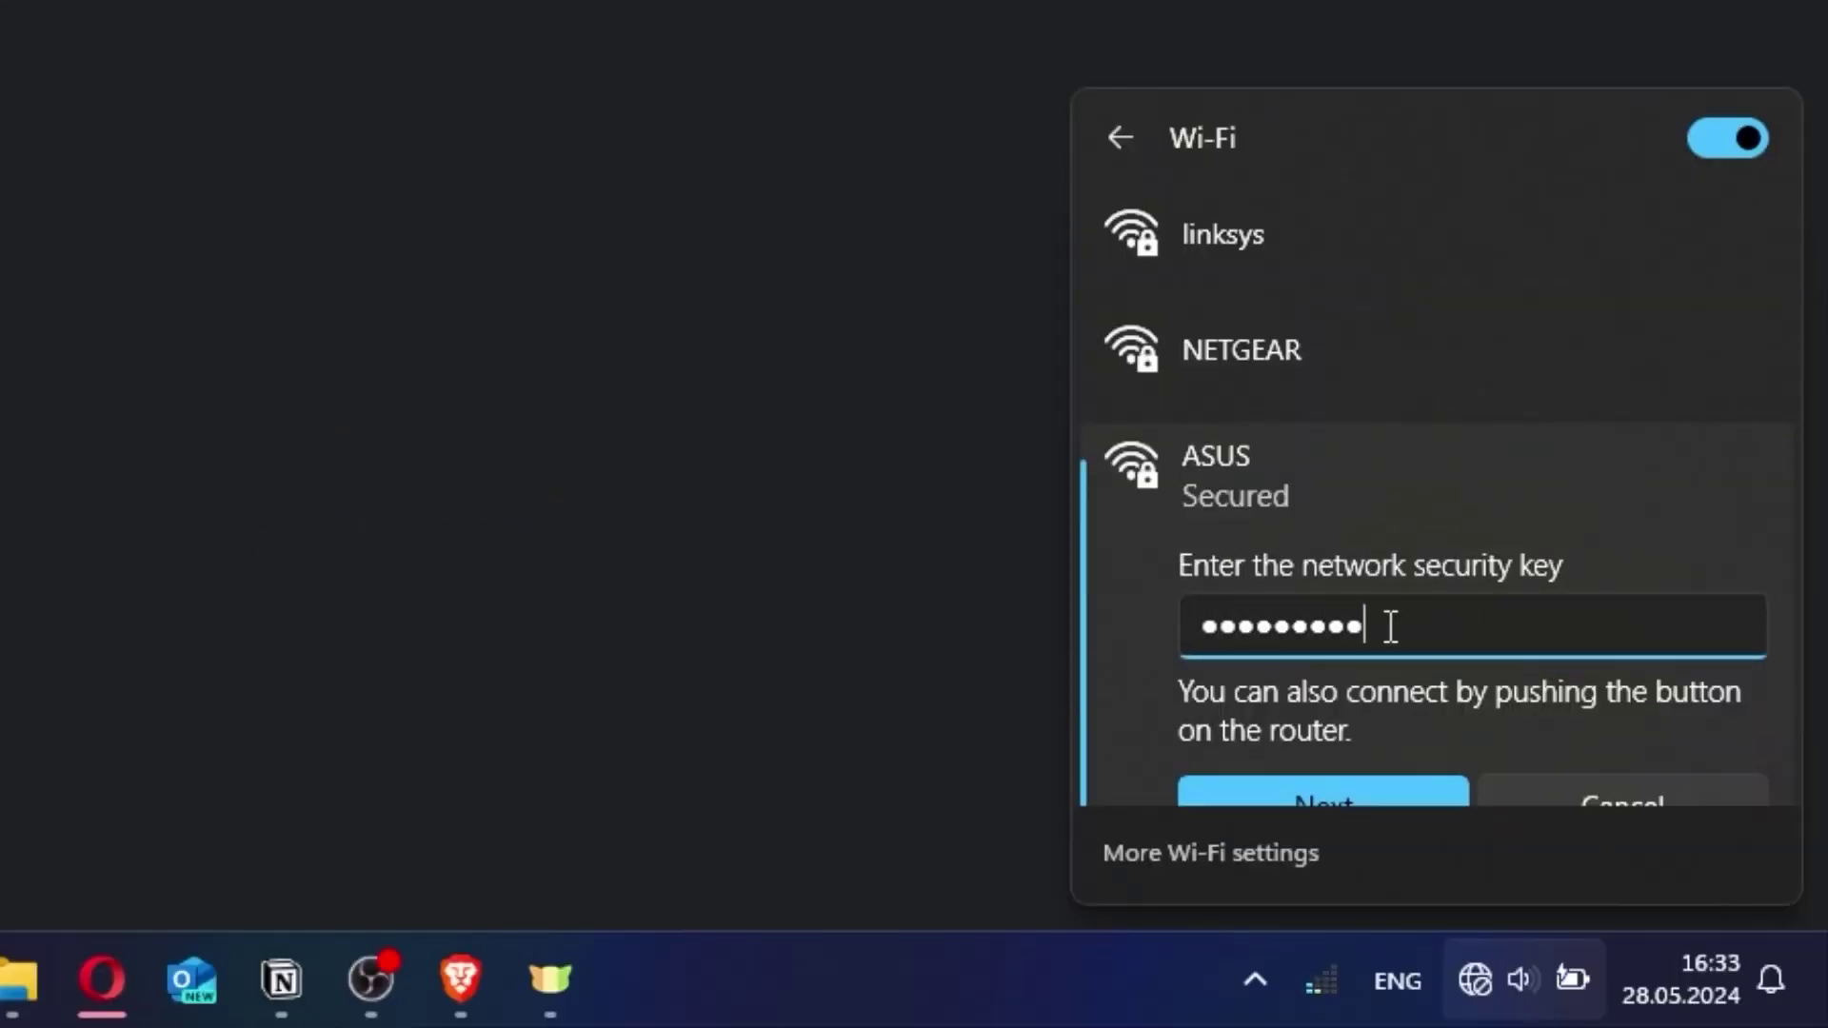
pyautogui.click(1352, 788)
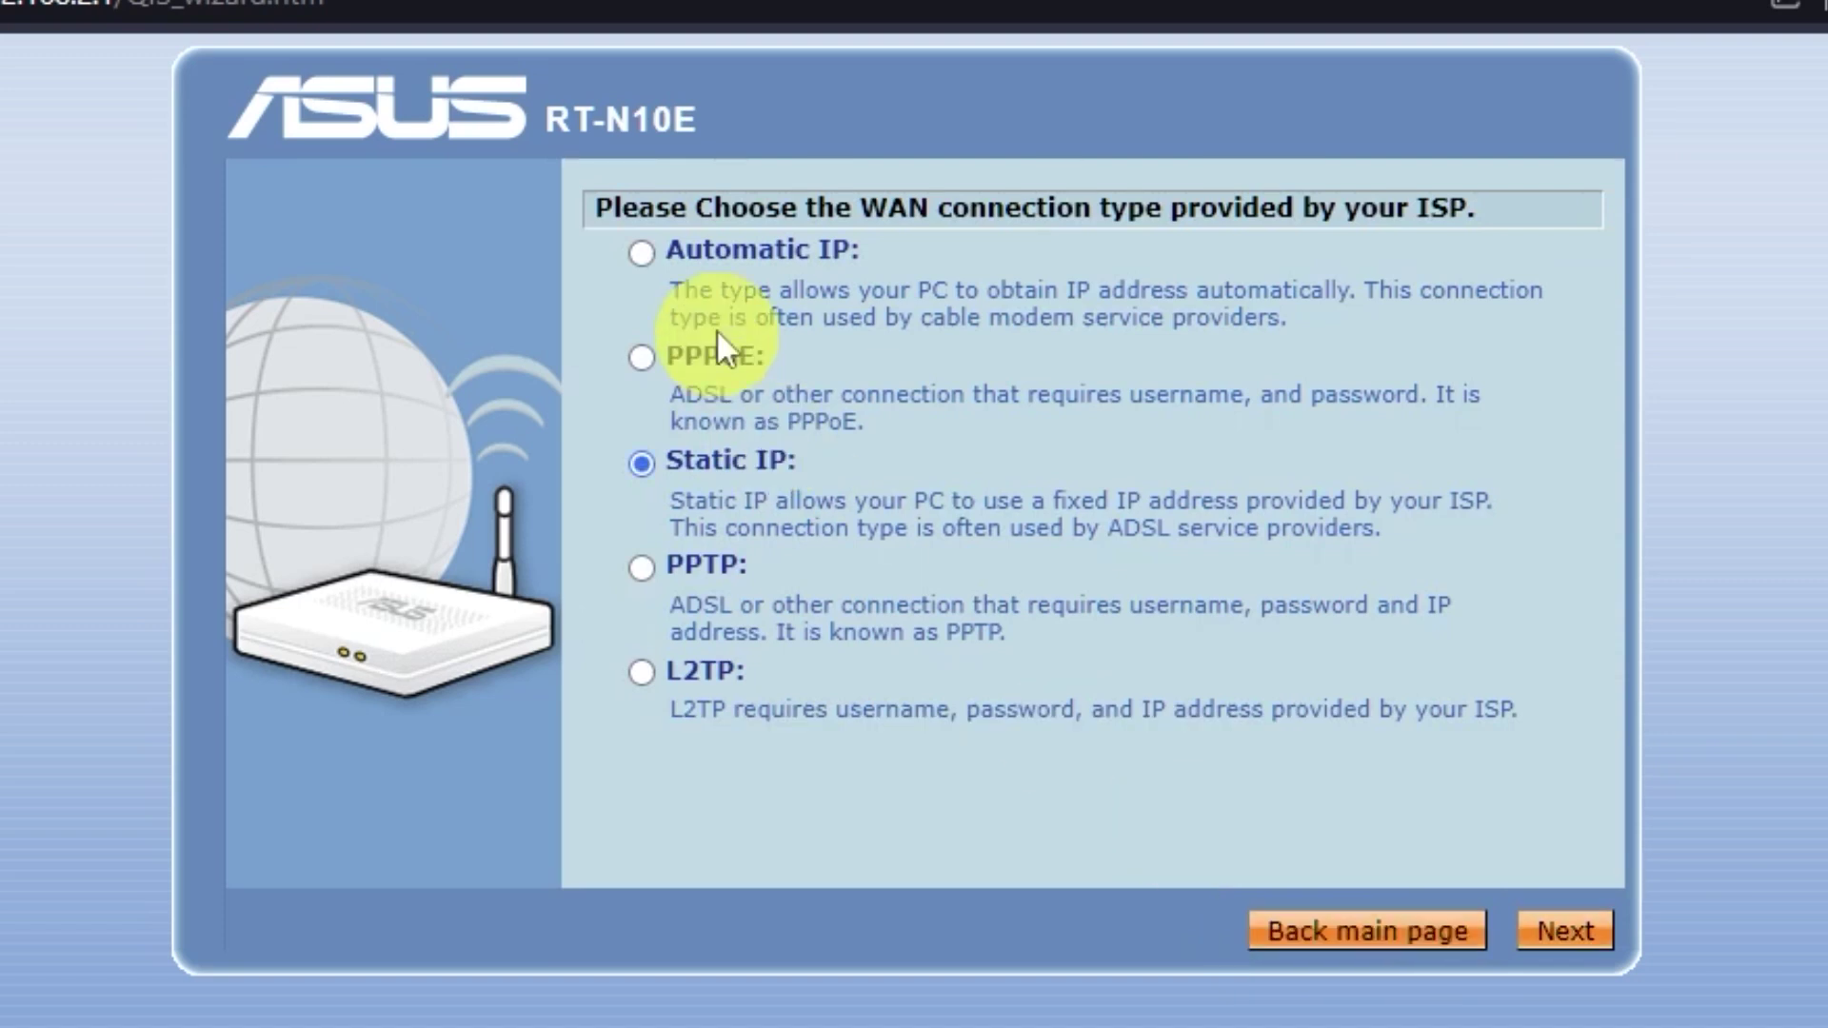
# Choose Automatic IP for the WAN, keep automatic DNS, and apply all settings.
pyautogui.click(637, 255)
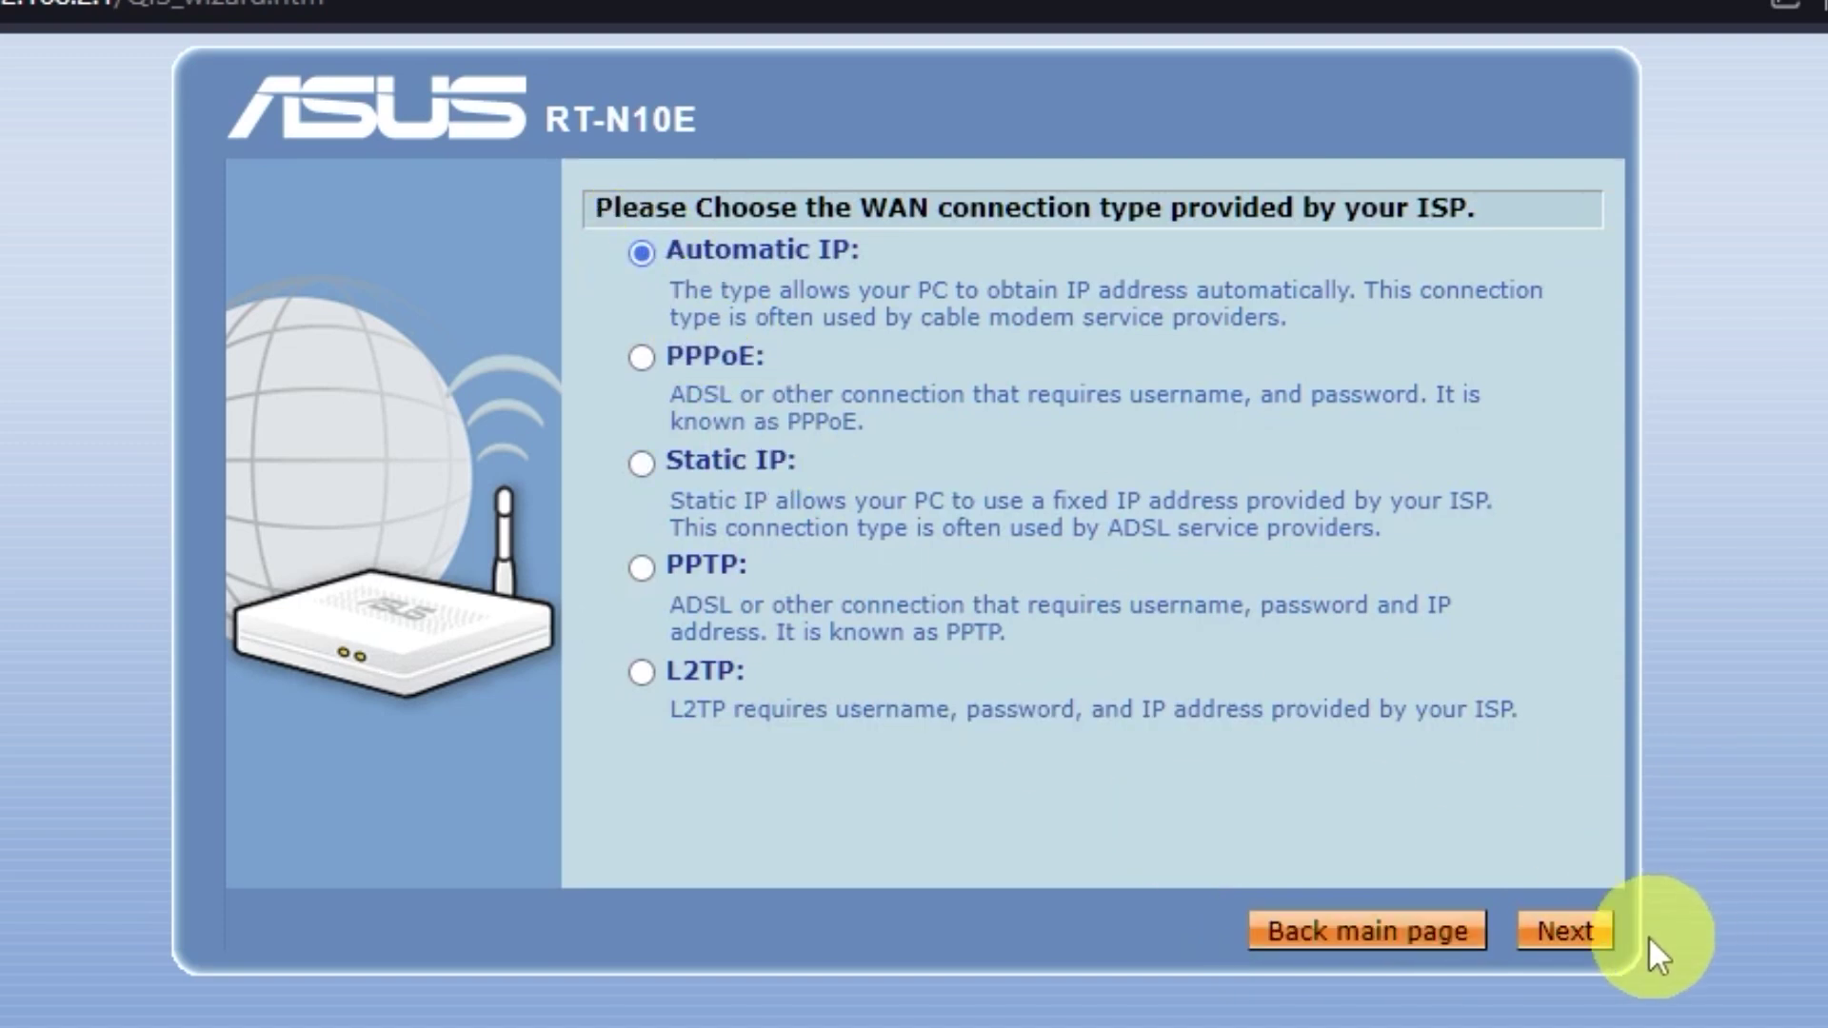
pyautogui.click(1605, 943)
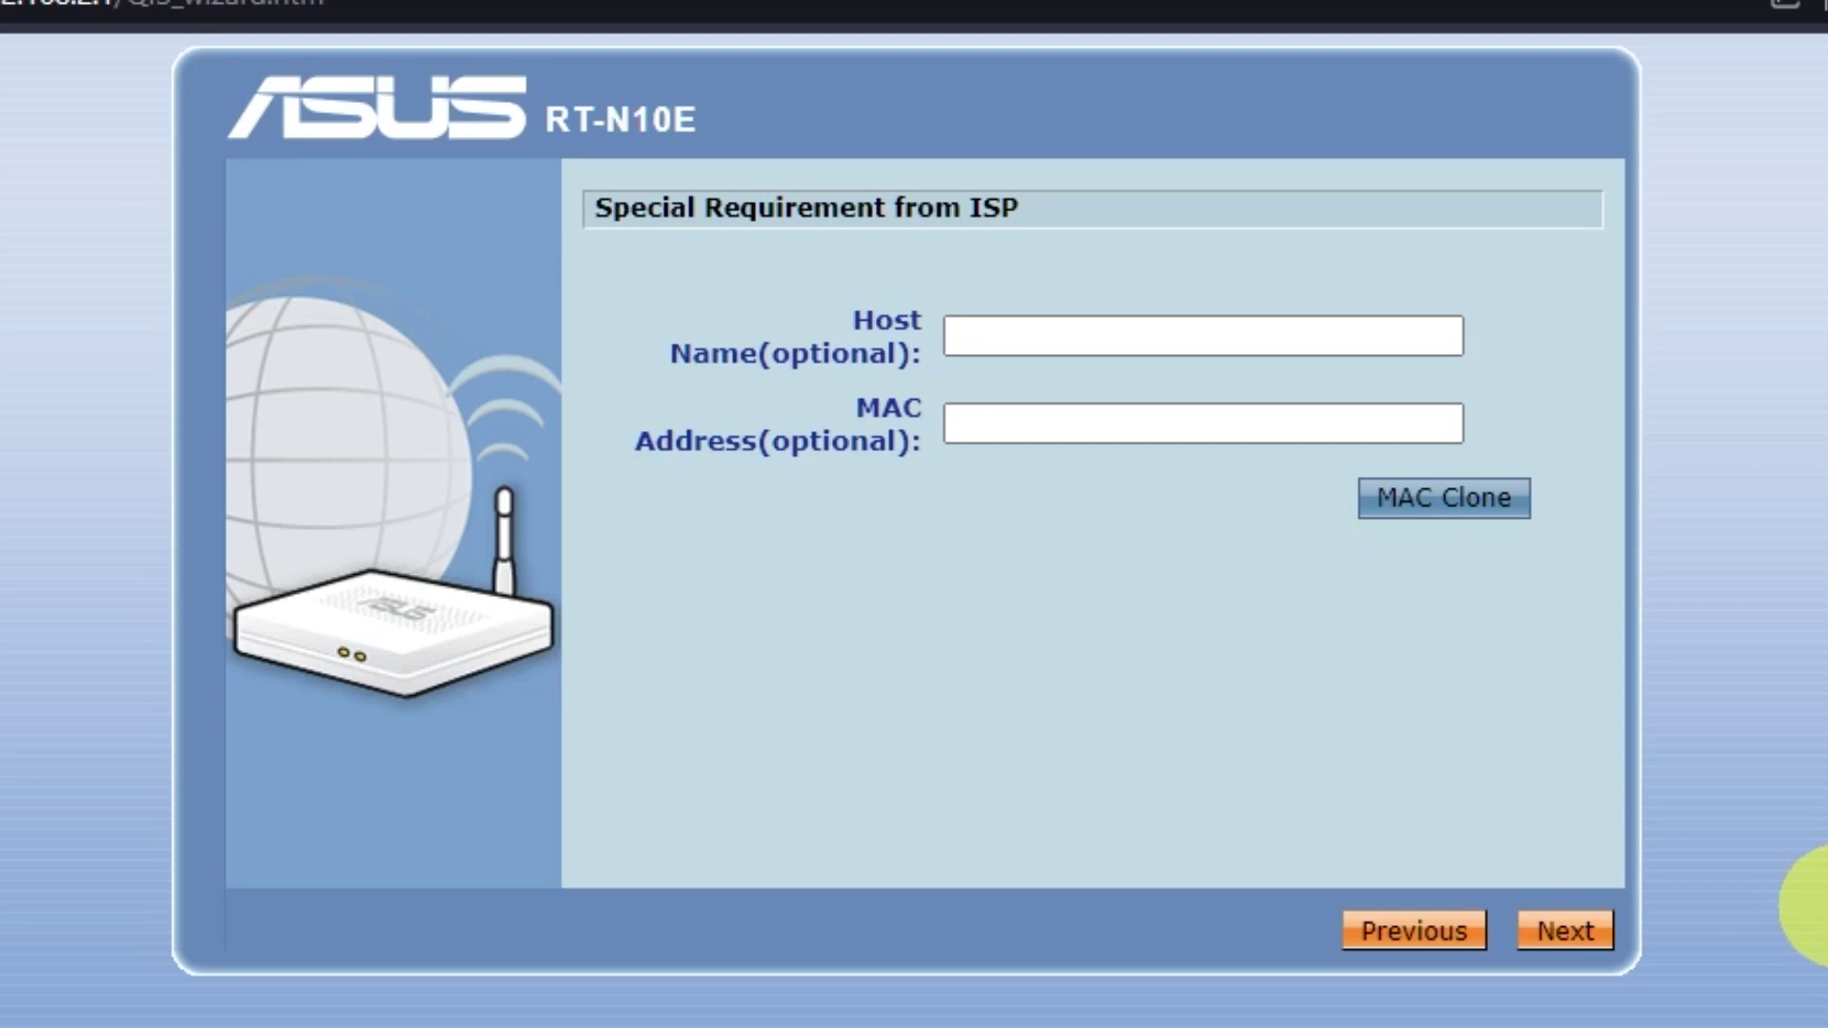
pyautogui.click(1606, 935)
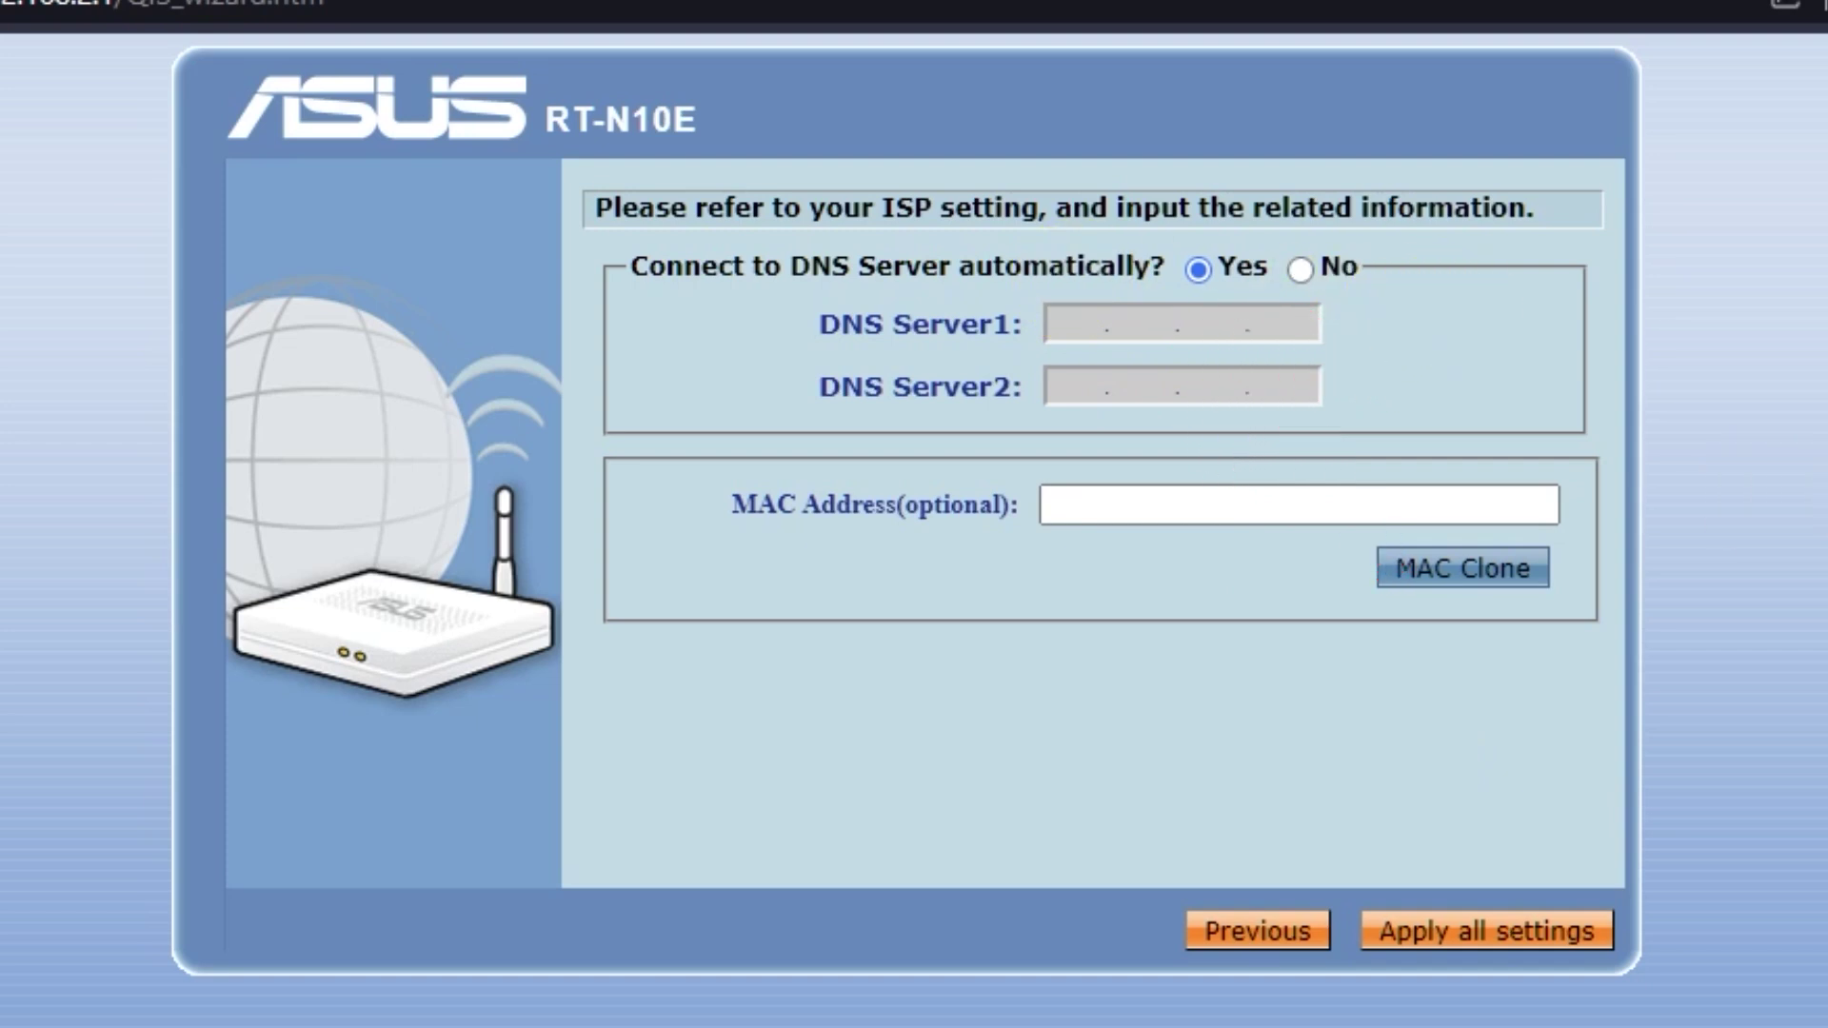
pyautogui.click(1571, 931)
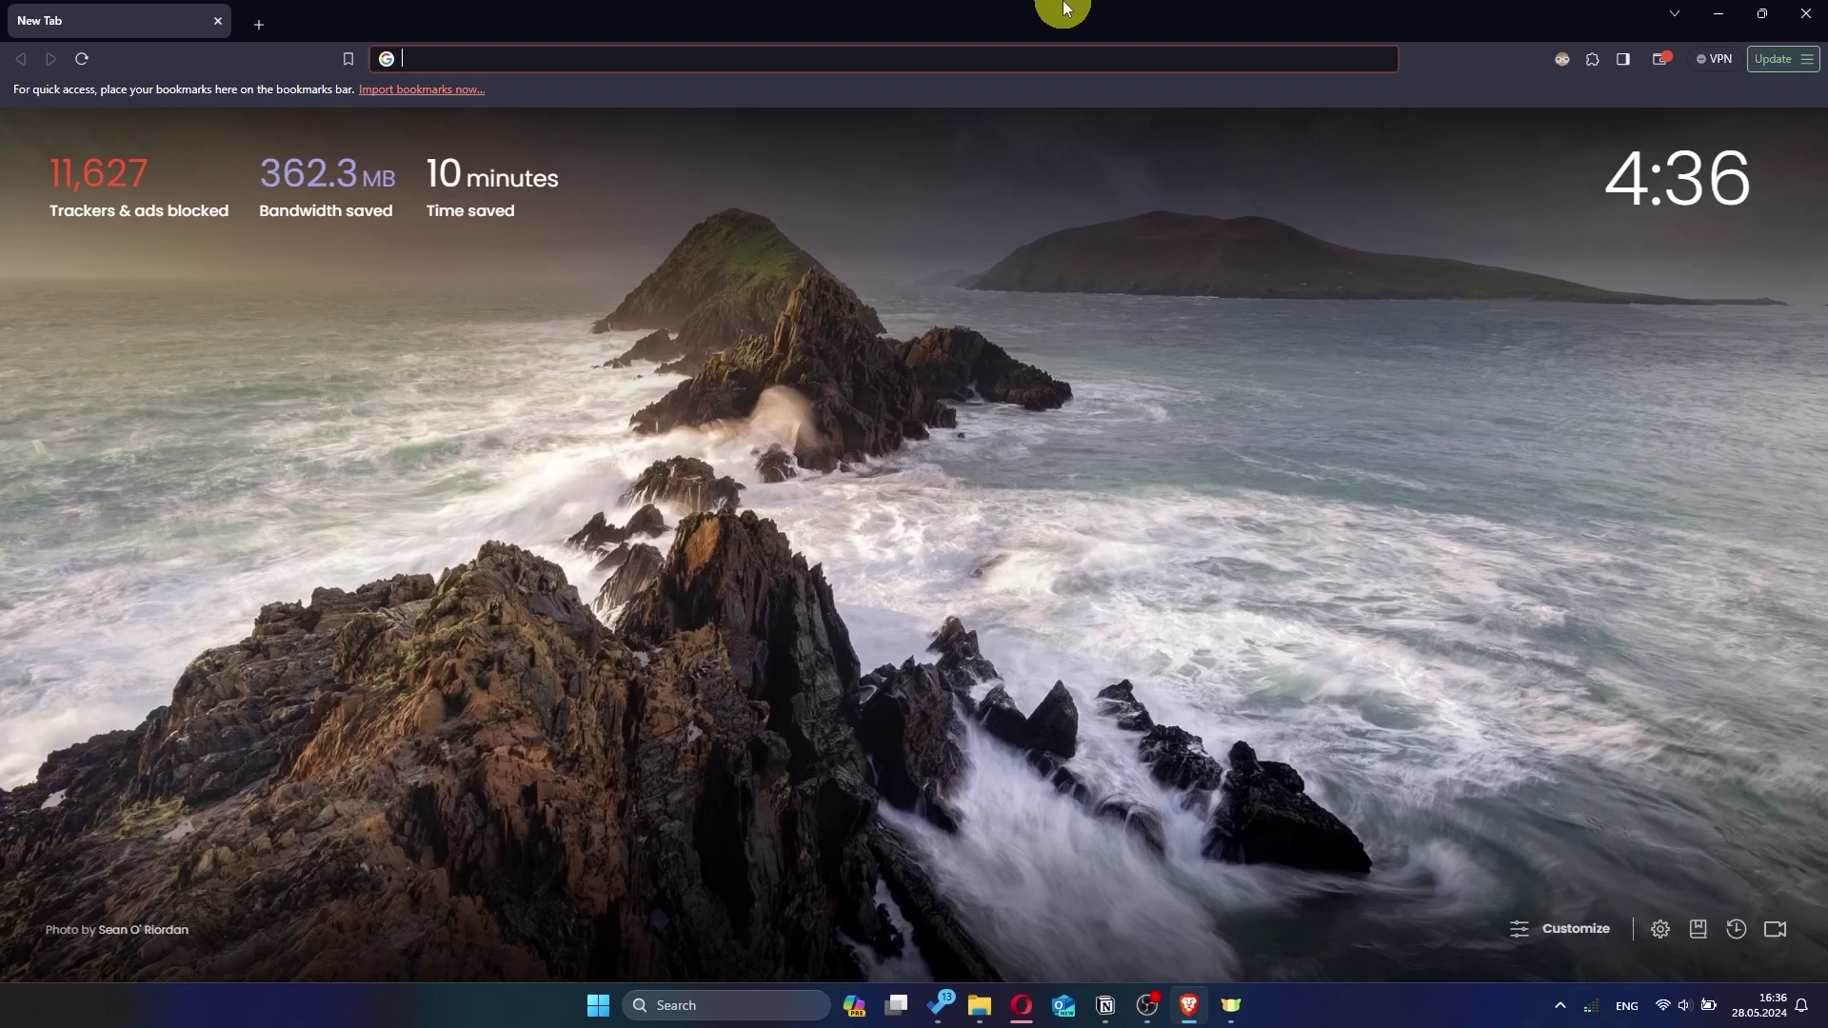
# Load the router login page at 192.168.2.1.
pyautogui.click(751, 57)
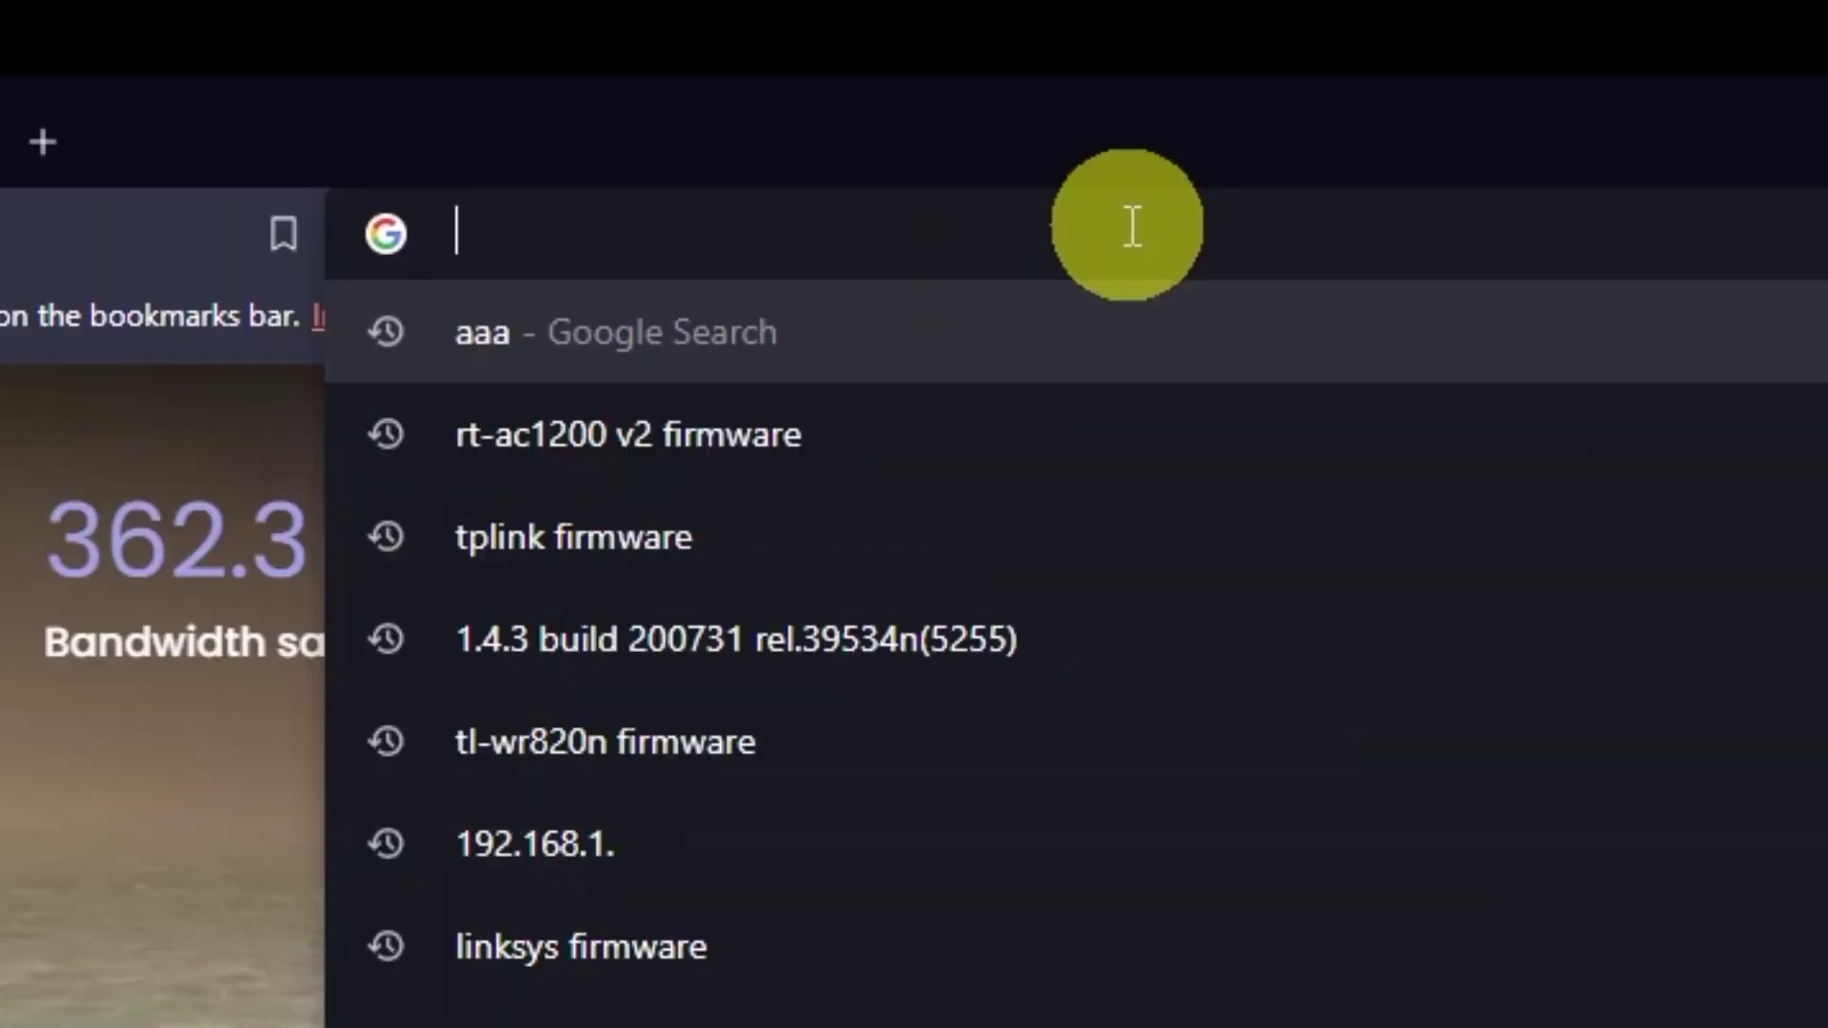
pyautogui.write('192.168')
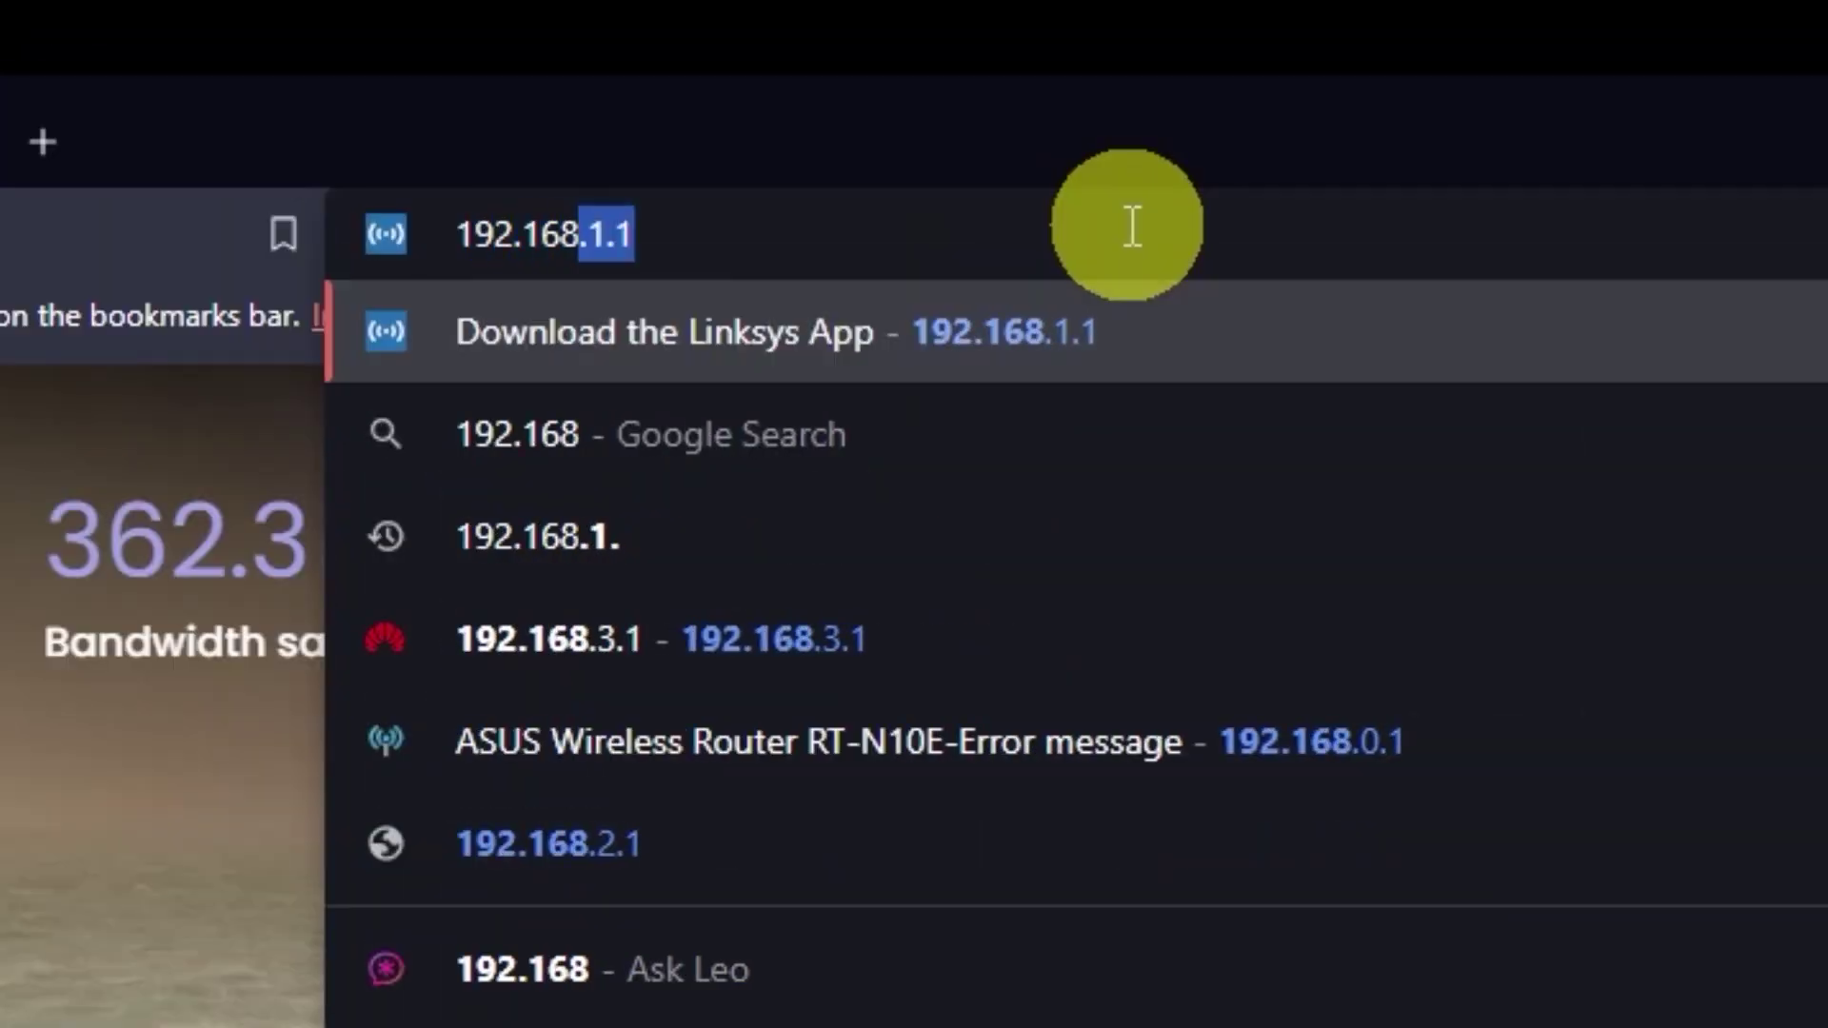
pyautogui.write('.')
pyautogui.write('2.1')
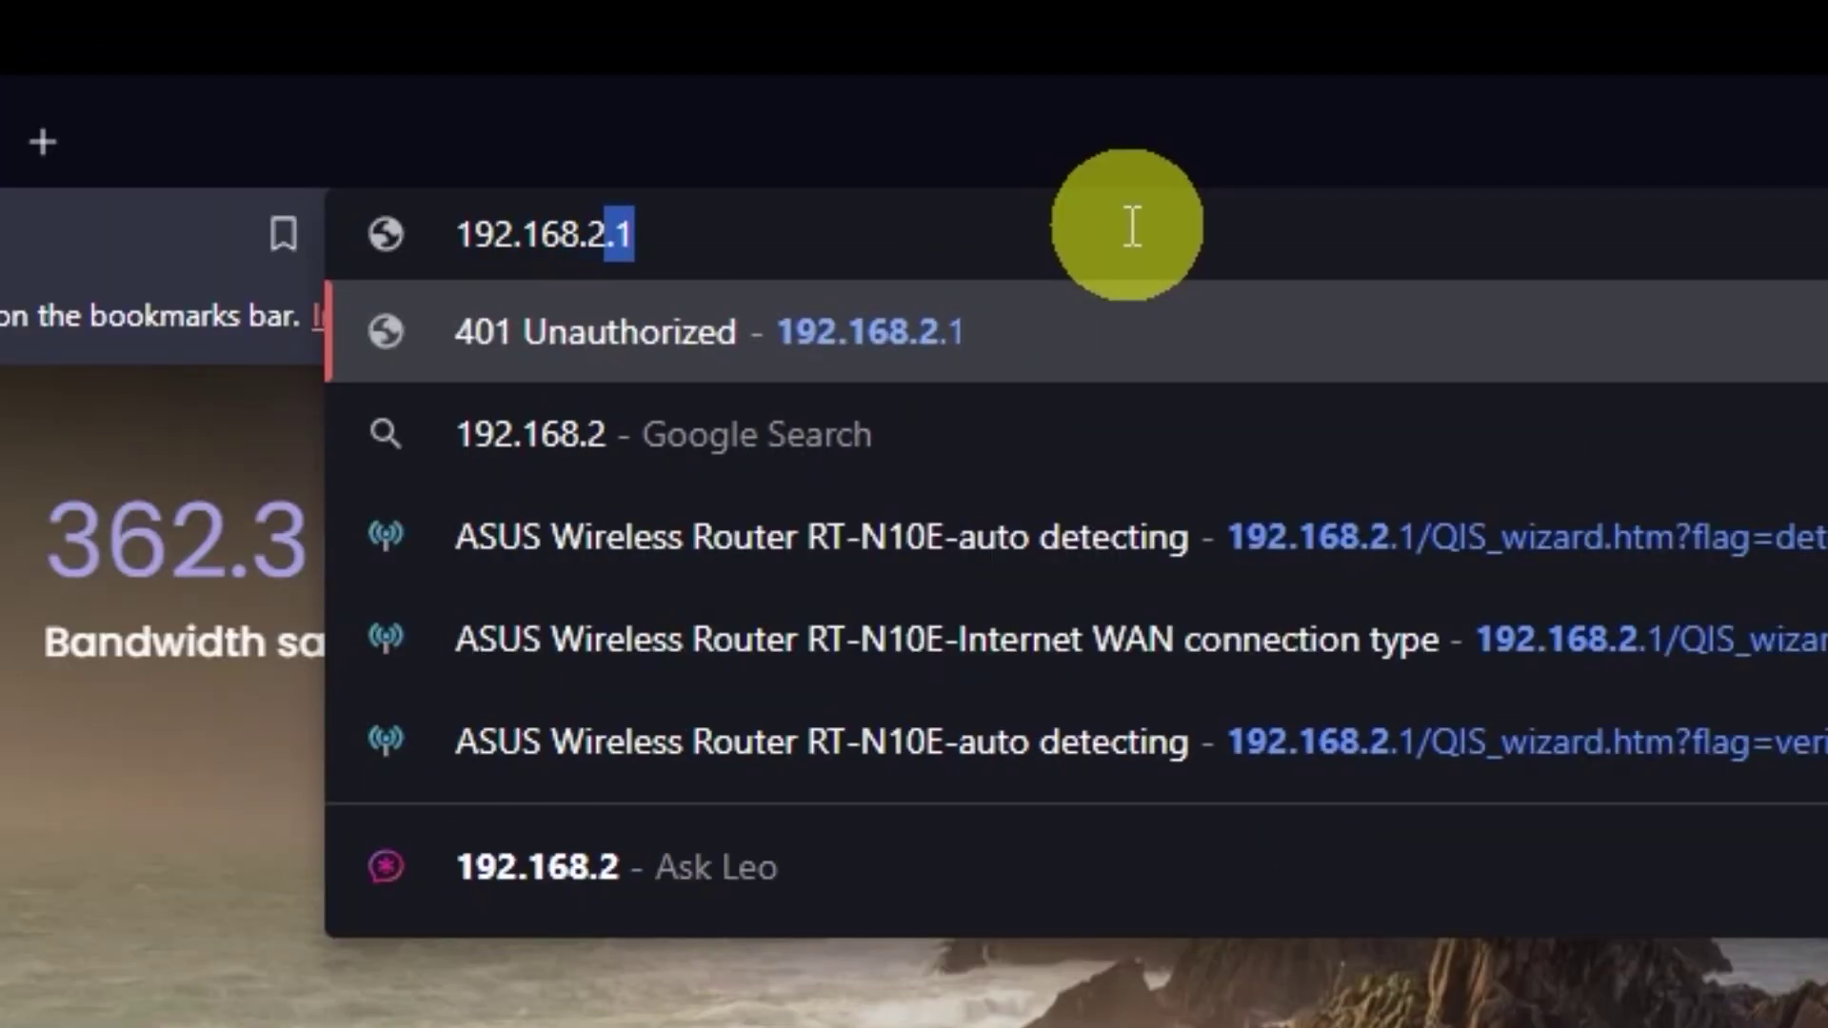
pyautogui.press('Return')
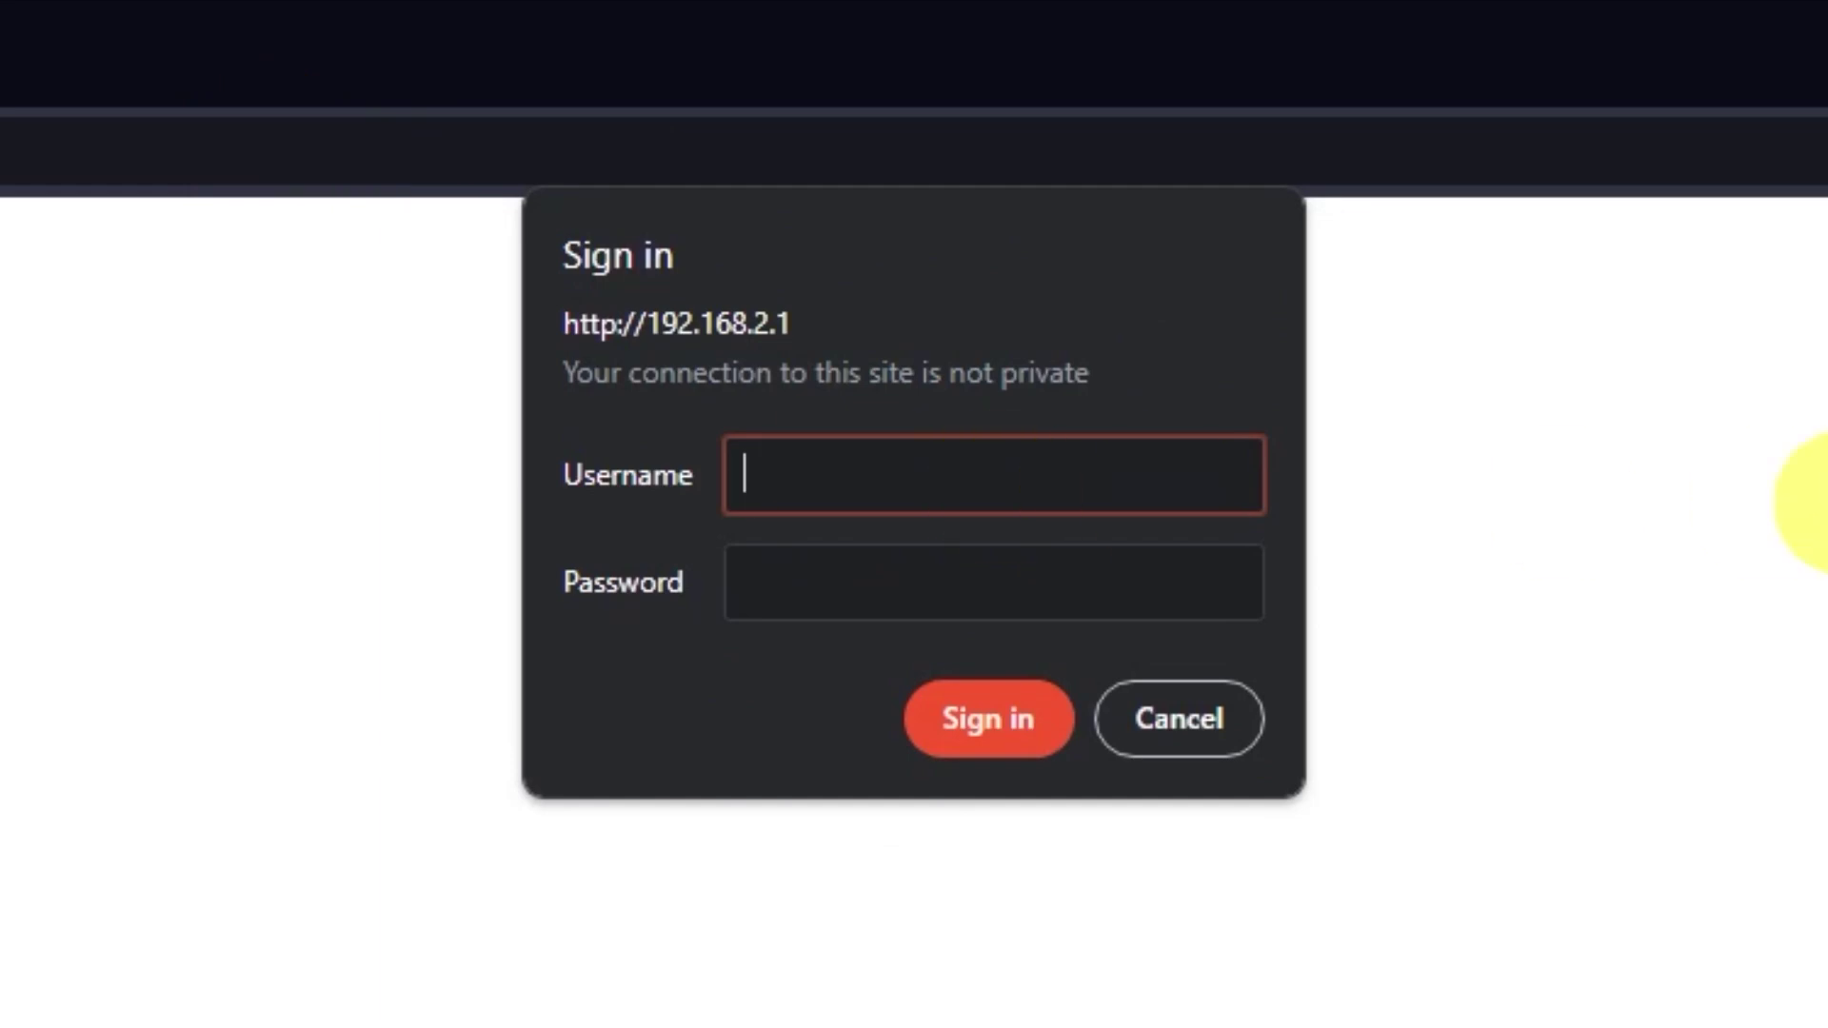
# Sign in with the admin username and password, then reboot the router.
pyautogui.write('admin')
pyautogui.press('Tab')
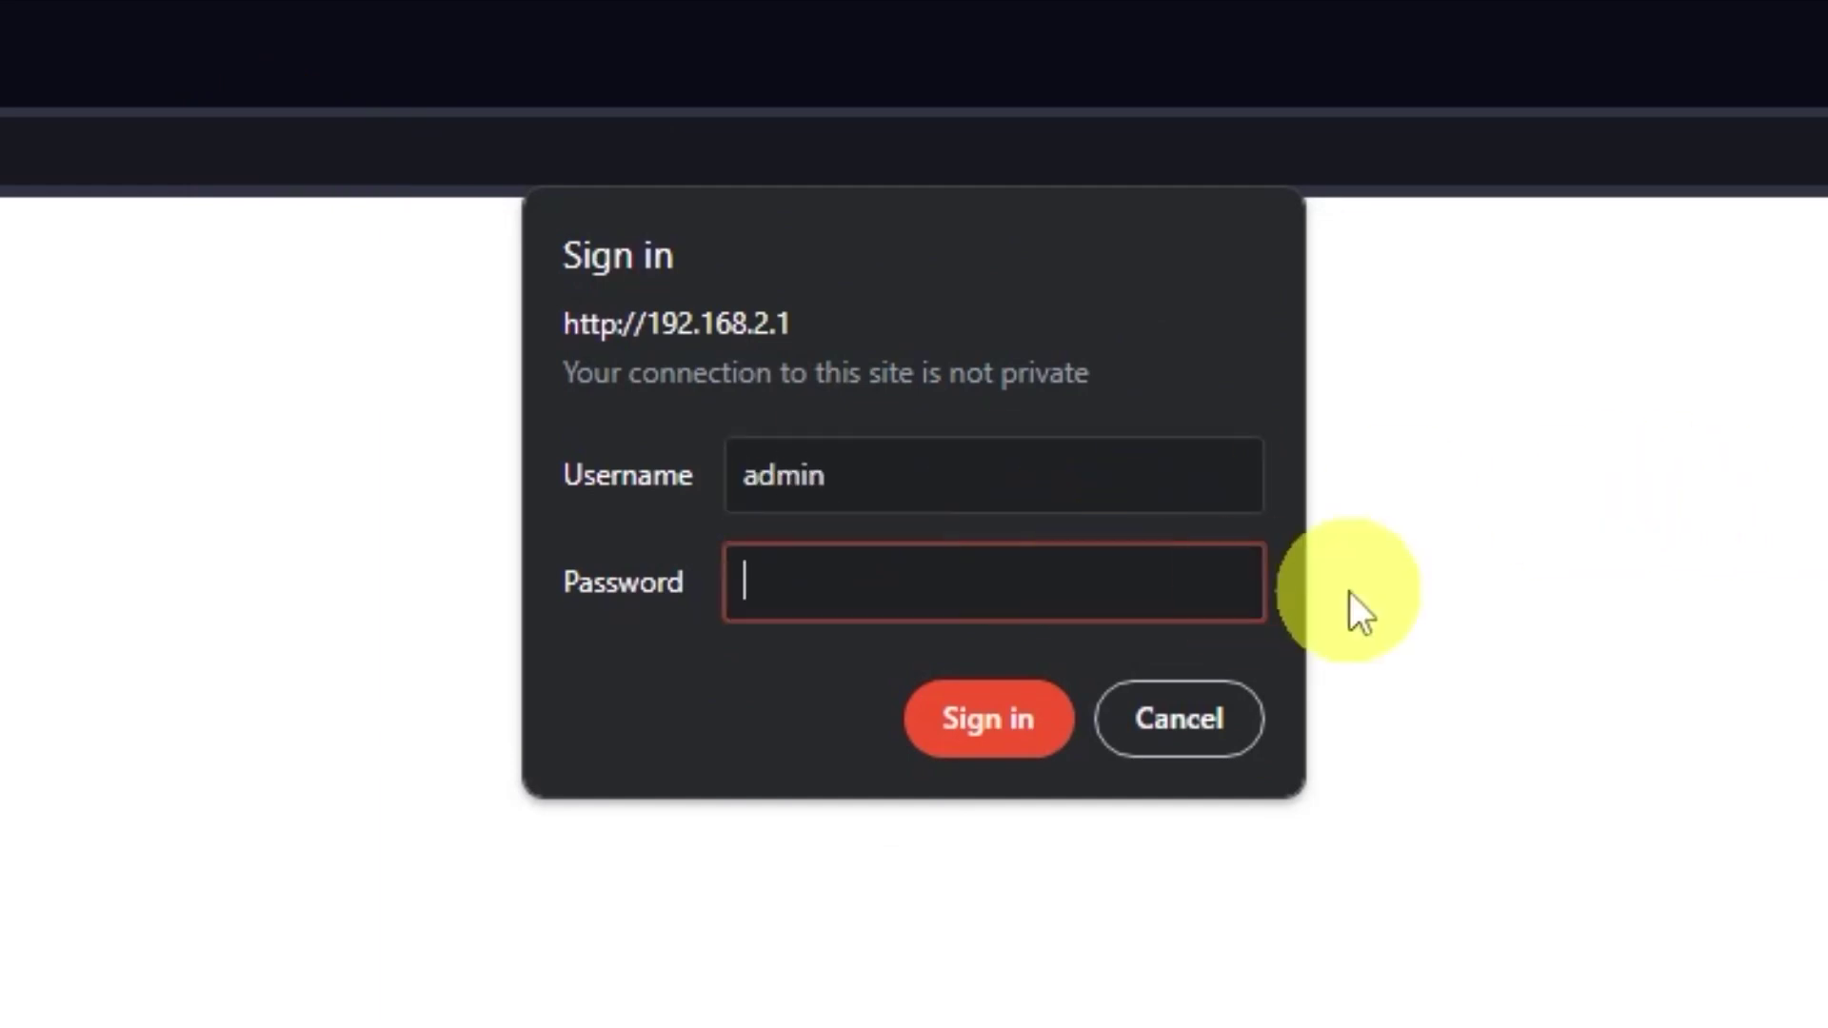
pyautogui.write('admin')
pyautogui.click(1015, 717)
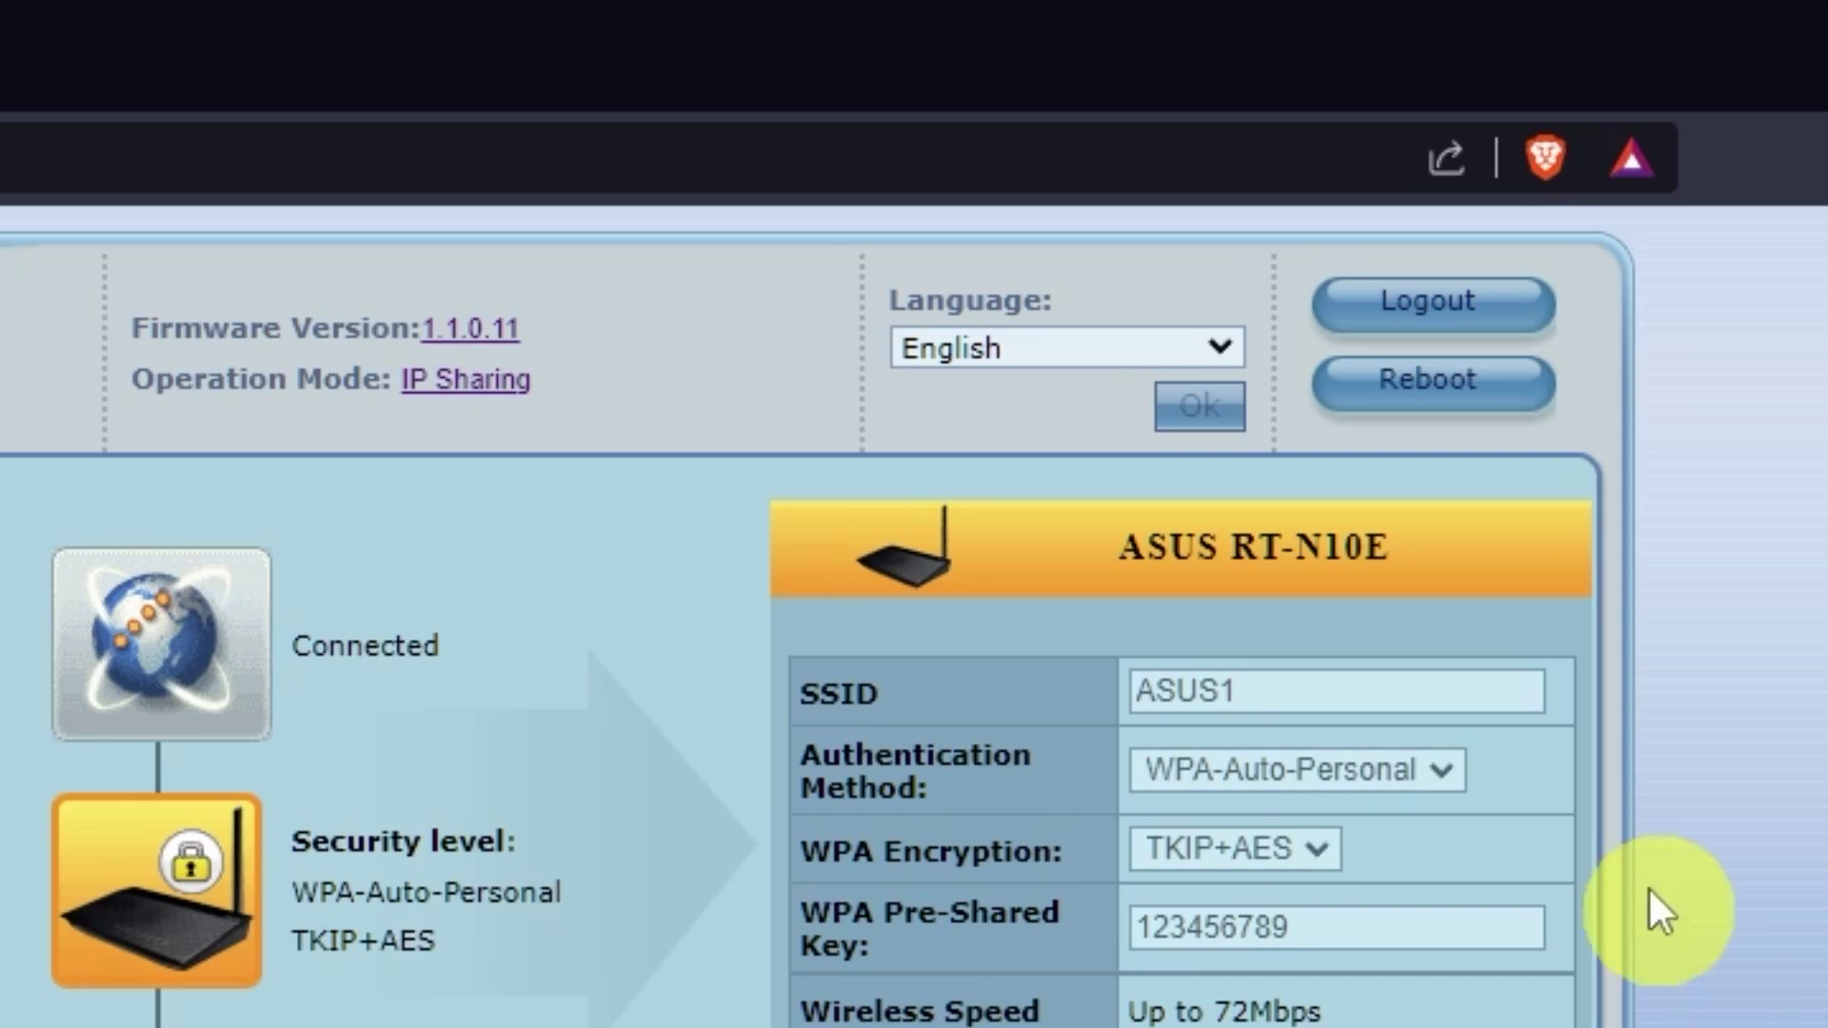
pyautogui.click(1471, 398)
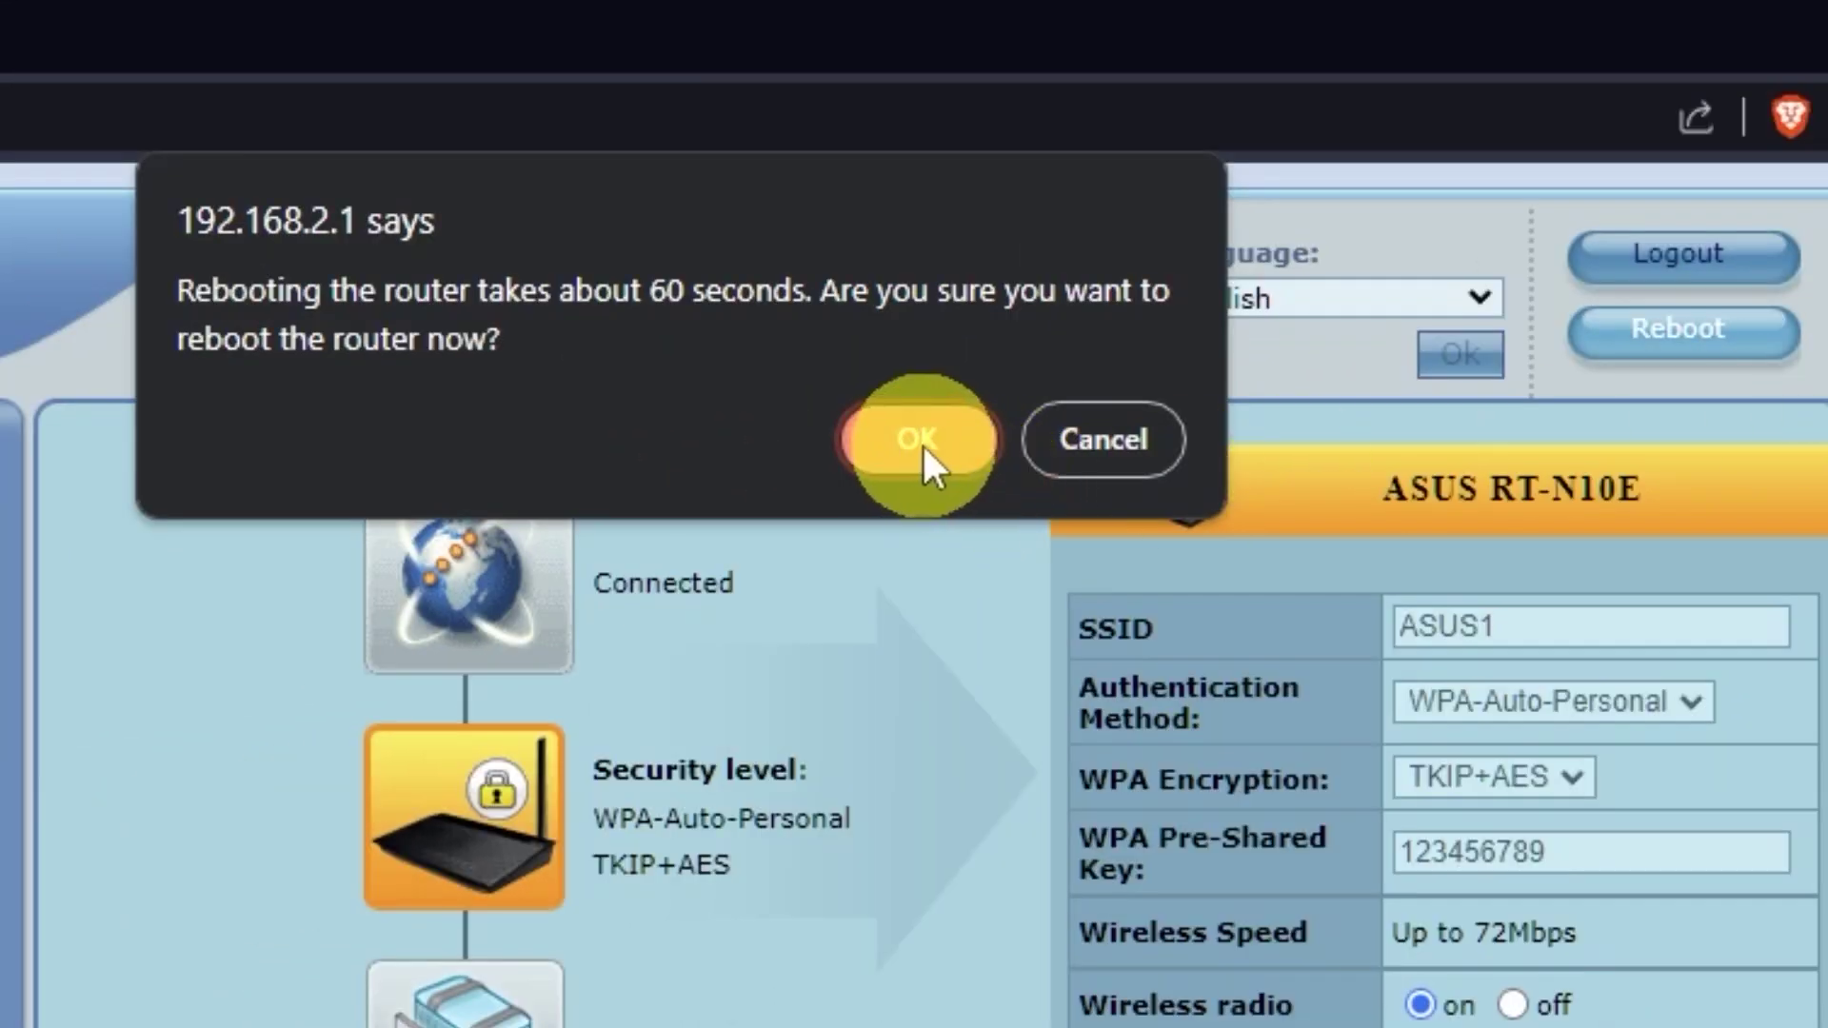
pyautogui.click(917, 440)
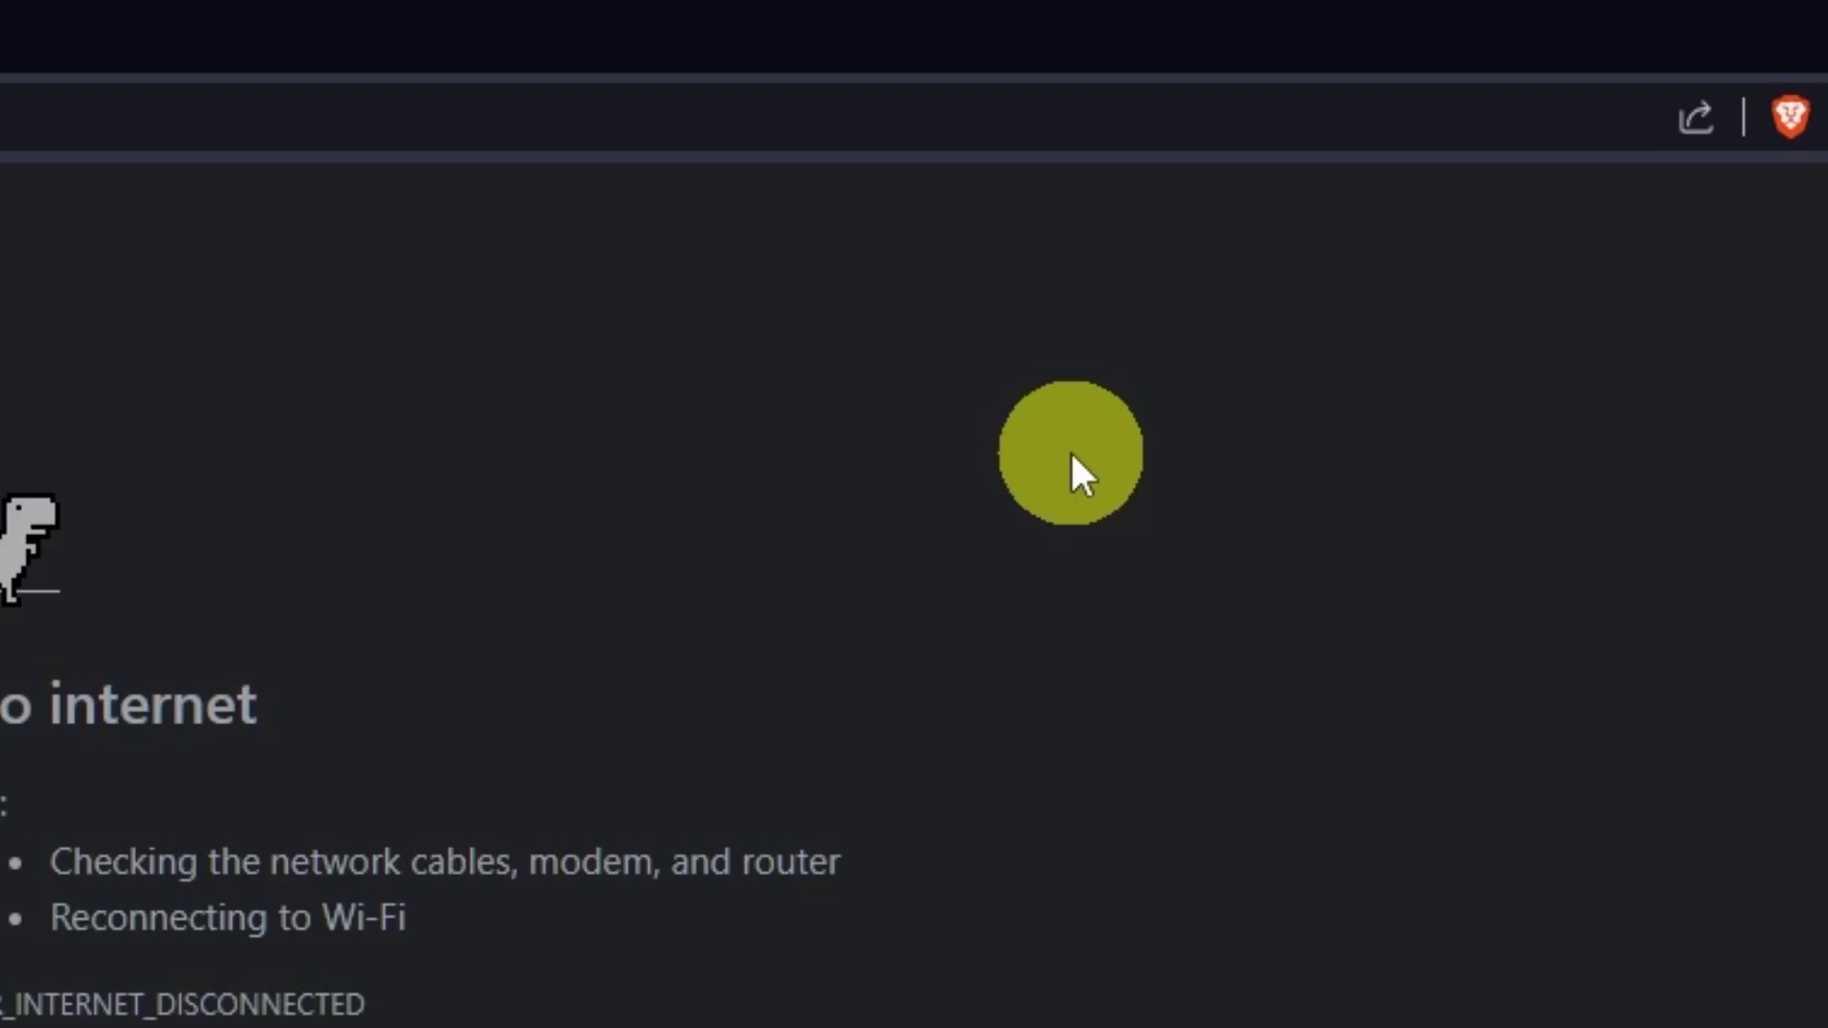
# Run a test web search for 'hhh' in a new tab.
pyautogui.hotkey('ctrl', 'w')
pyautogui.hotkey('ctrl', 't')
pyautogui.write('hhh')
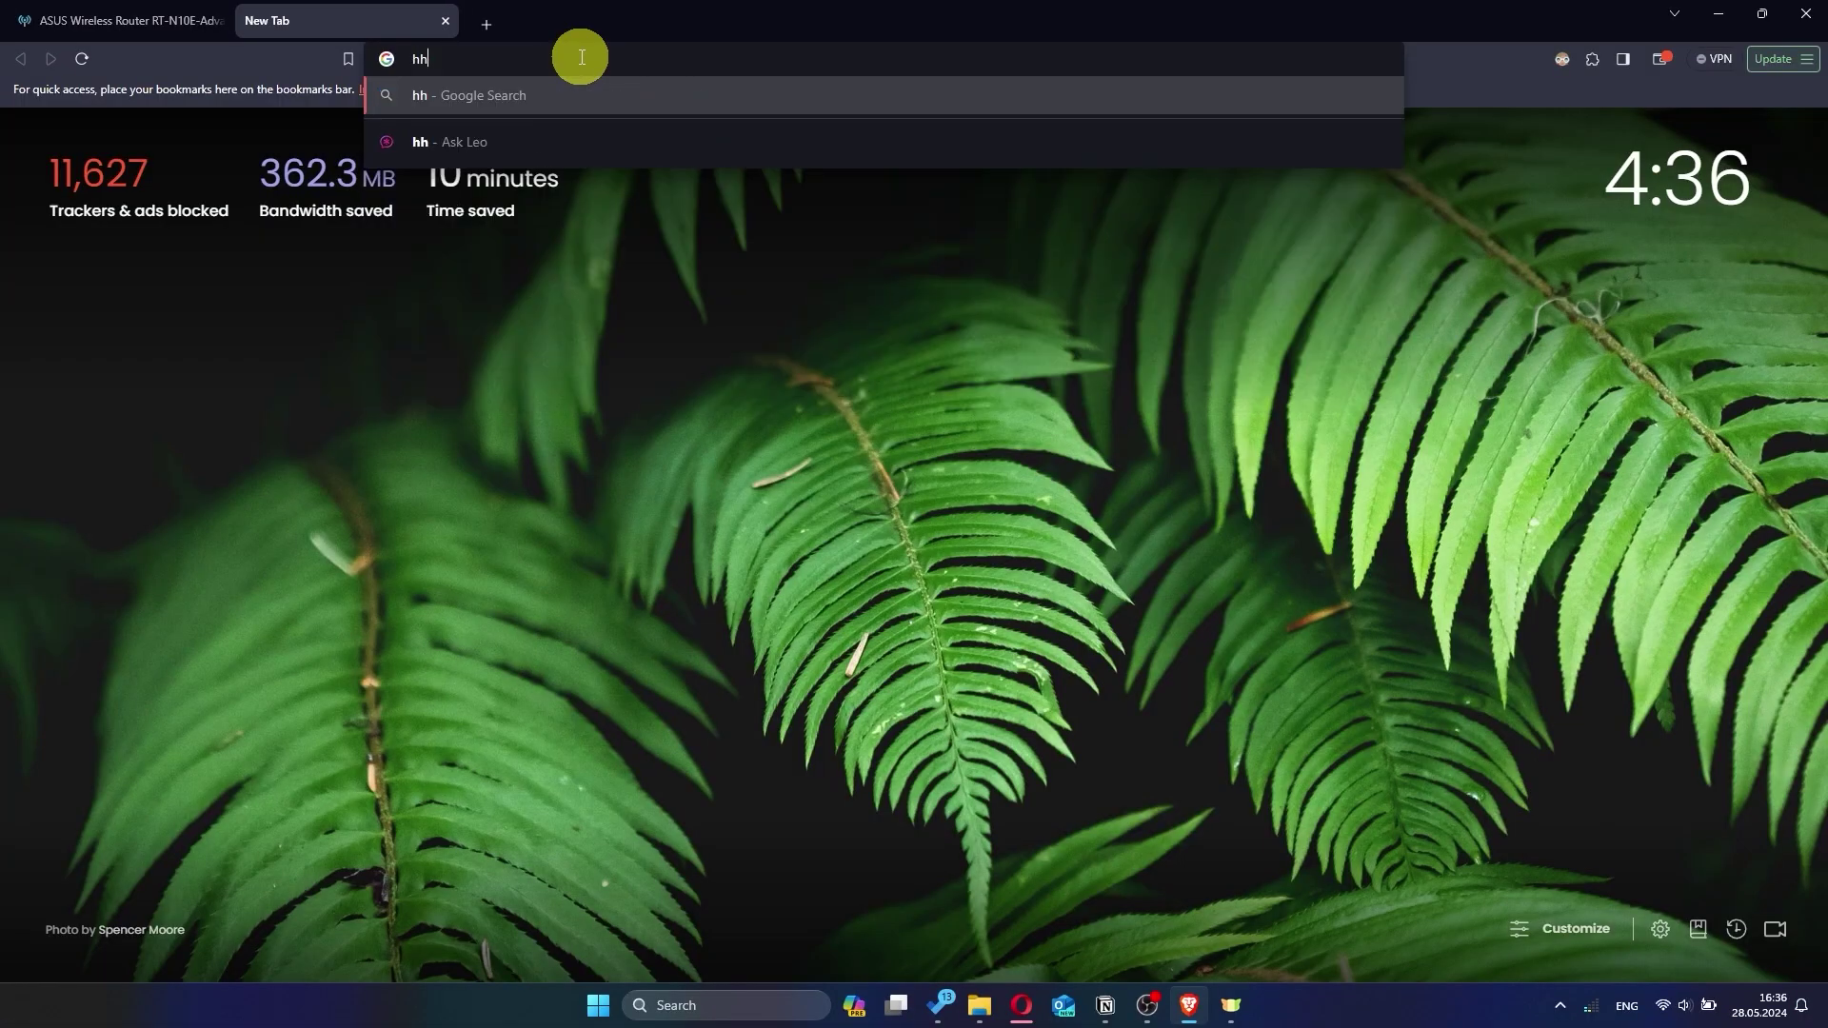
pyautogui.press('Return')
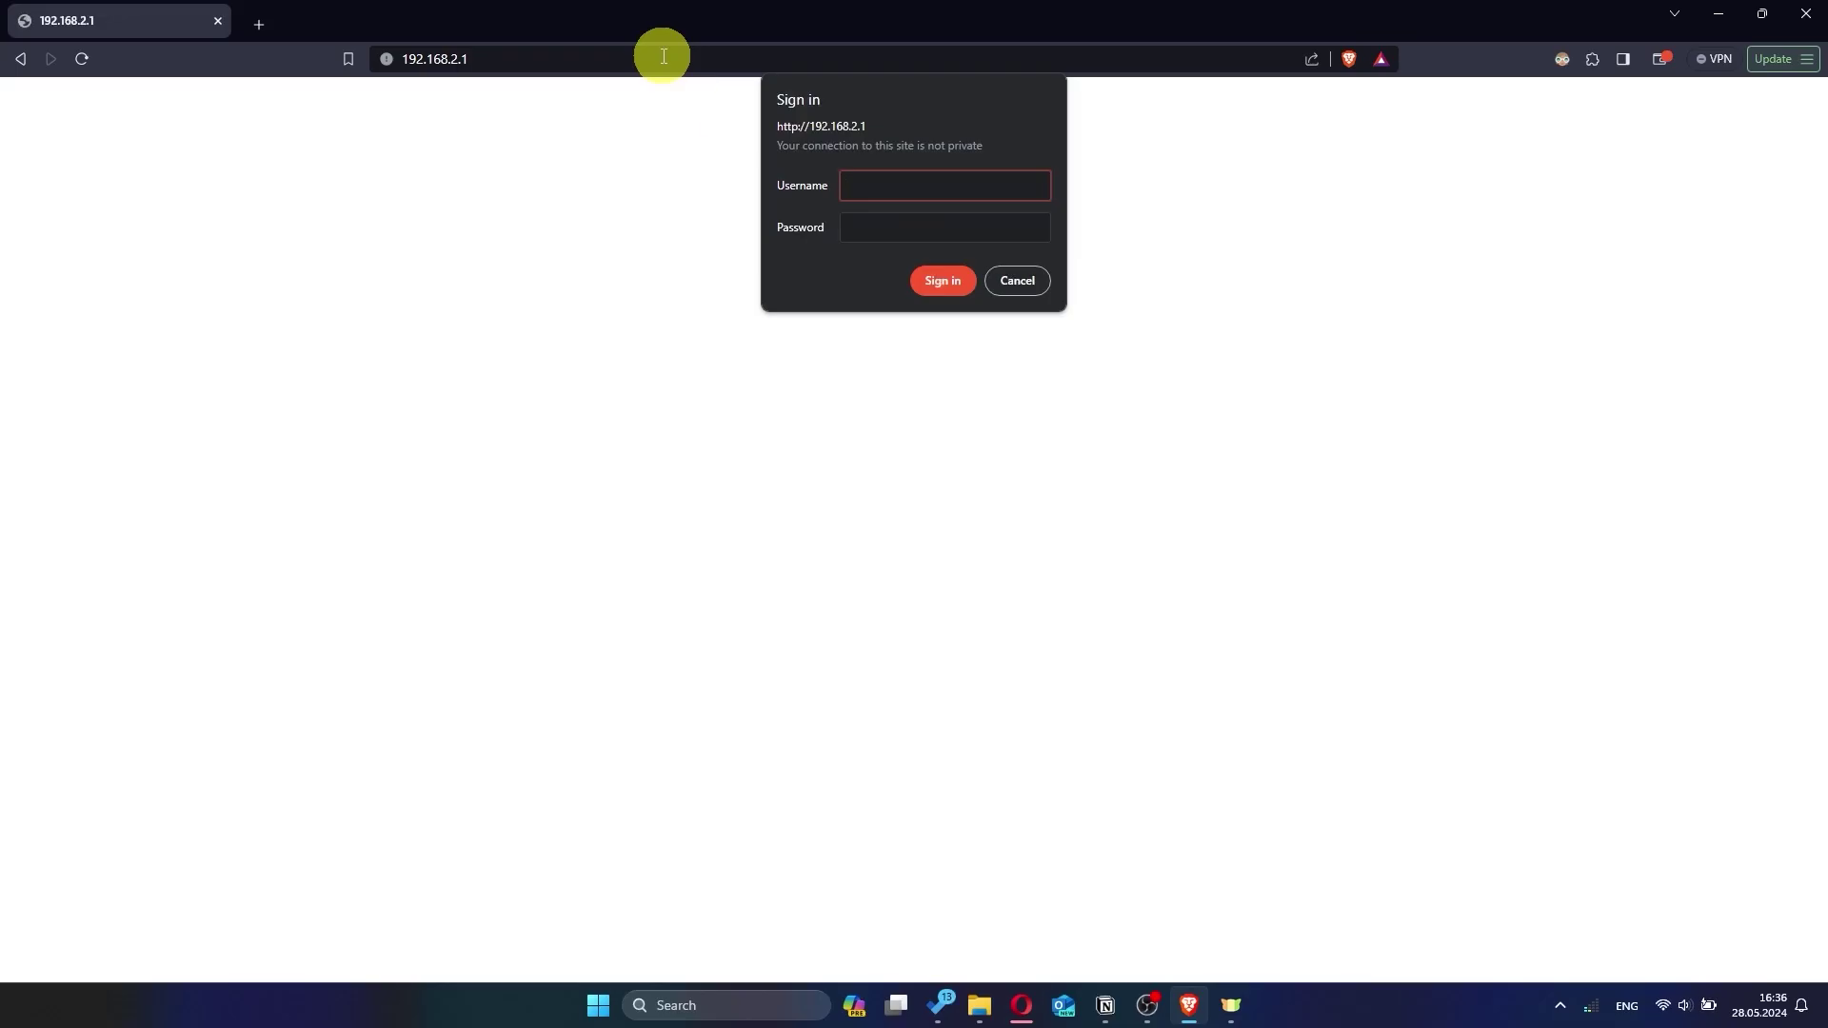
# Sign back into the router, decline saving the password, and keep the language English.
pyautogui.click(947, 187)
pyautogui.write('a')
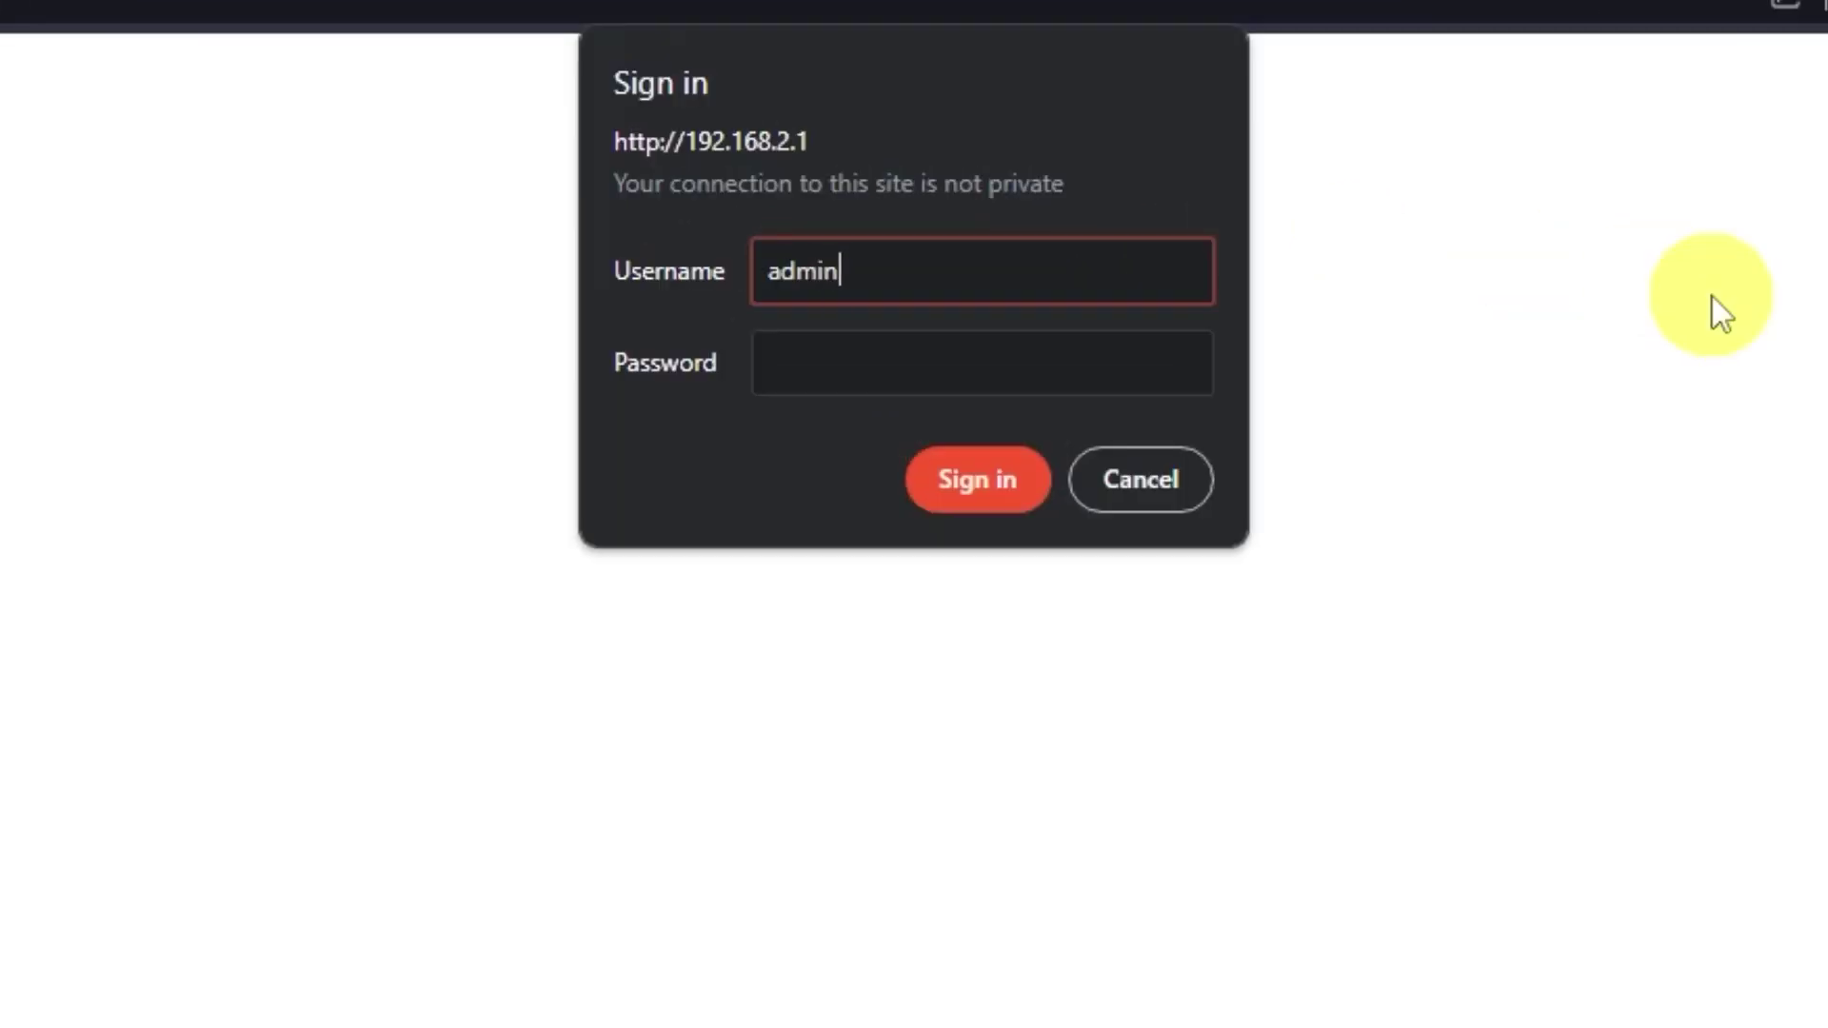
pyautogui.write('dmin')
pyautogui.press('Tab')
pyautogui.write('admin')
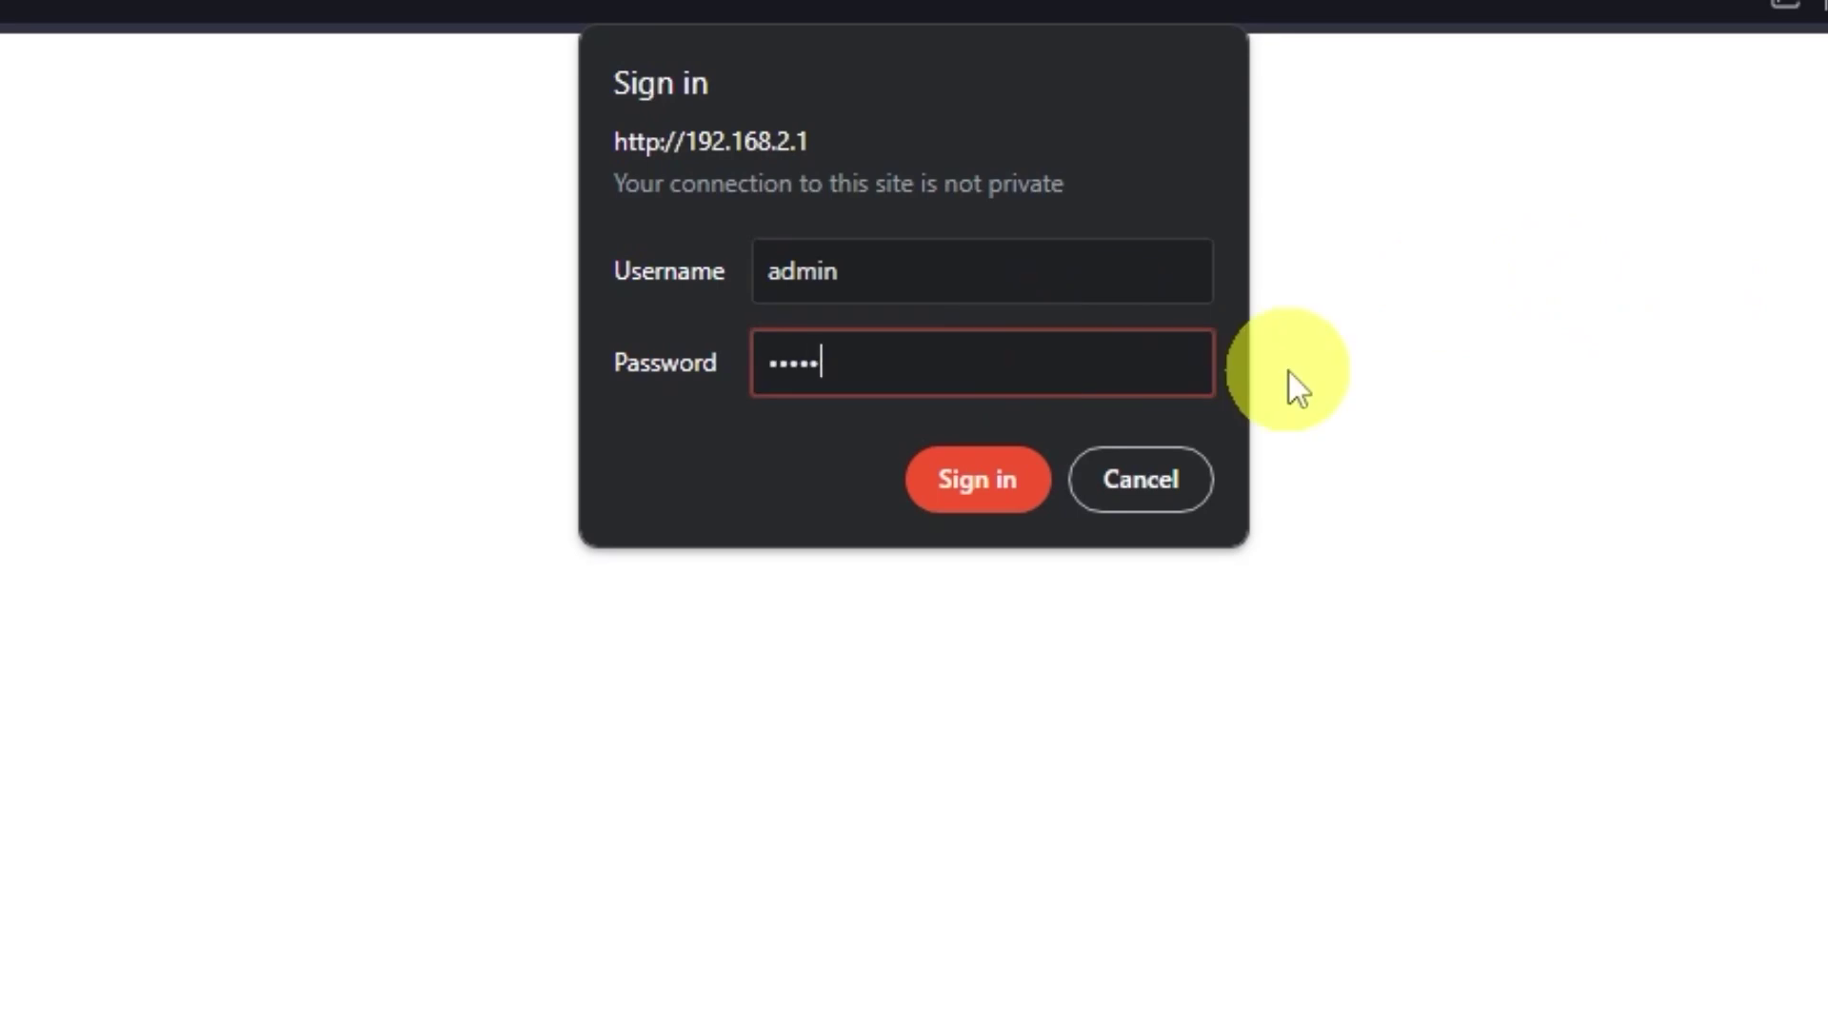
pyautogui.click(978, 479)
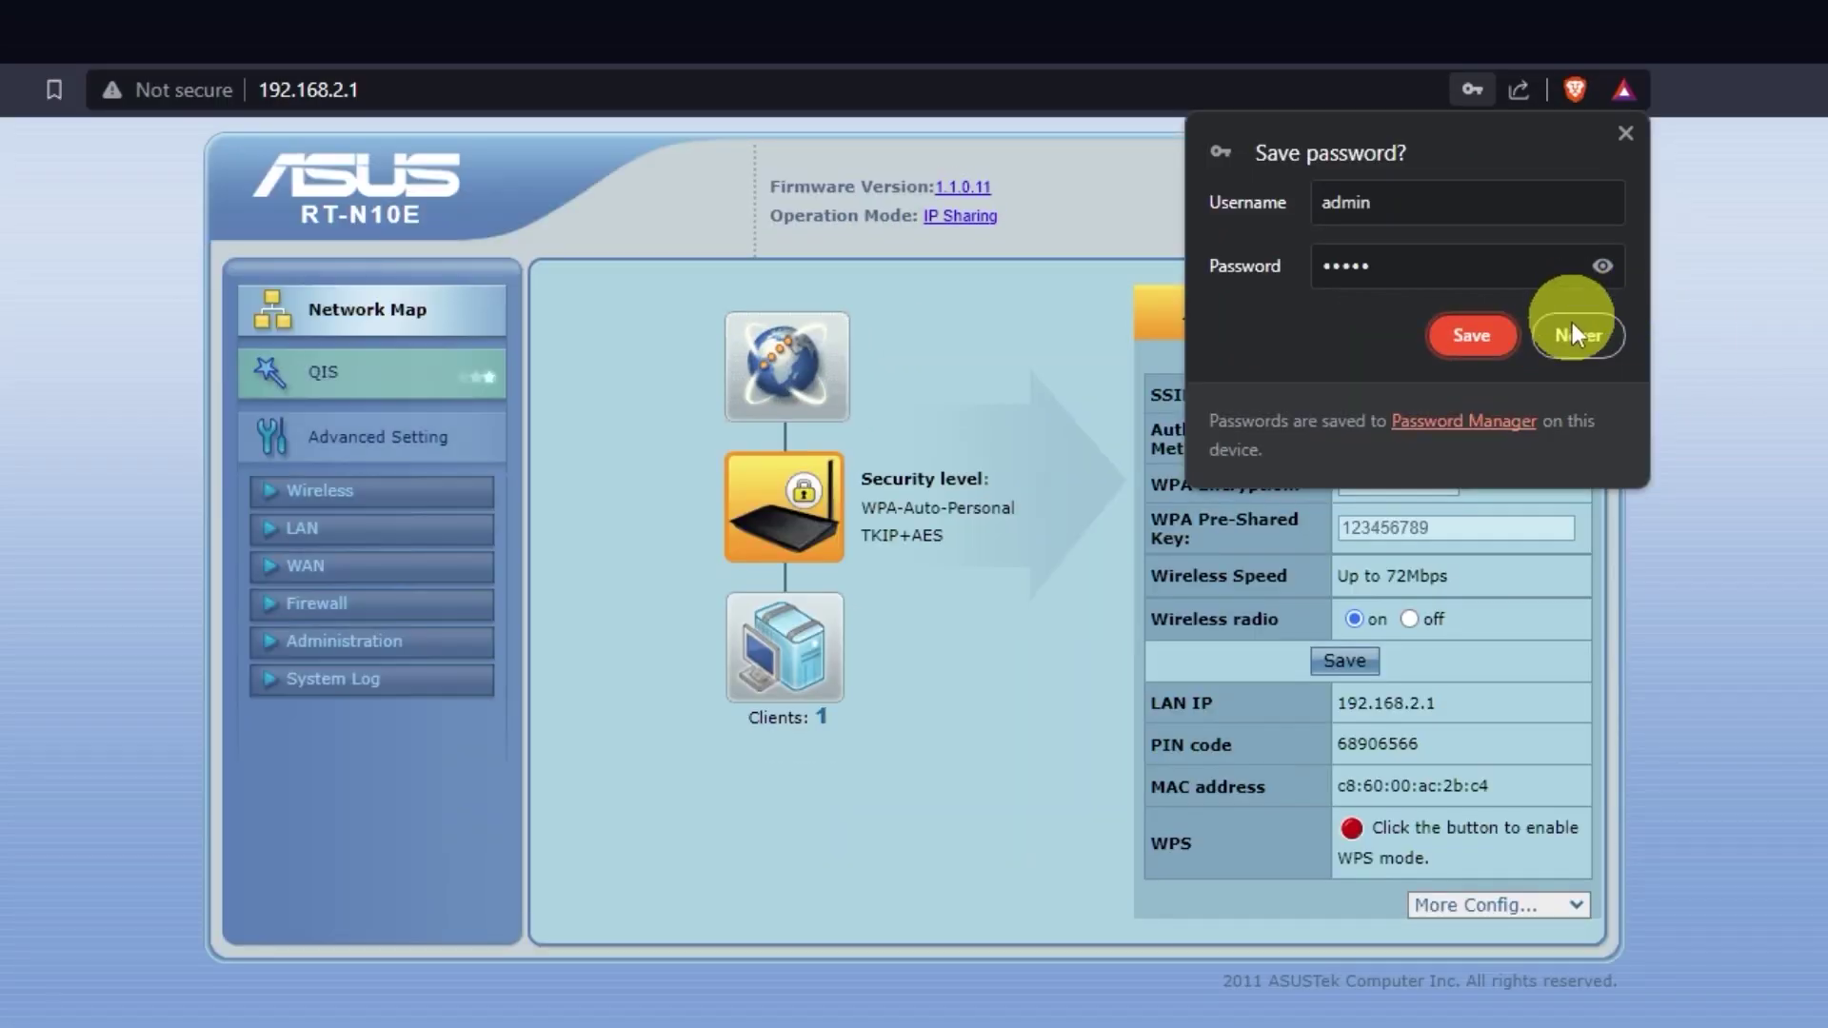
pyautogui.click(1573, 326)
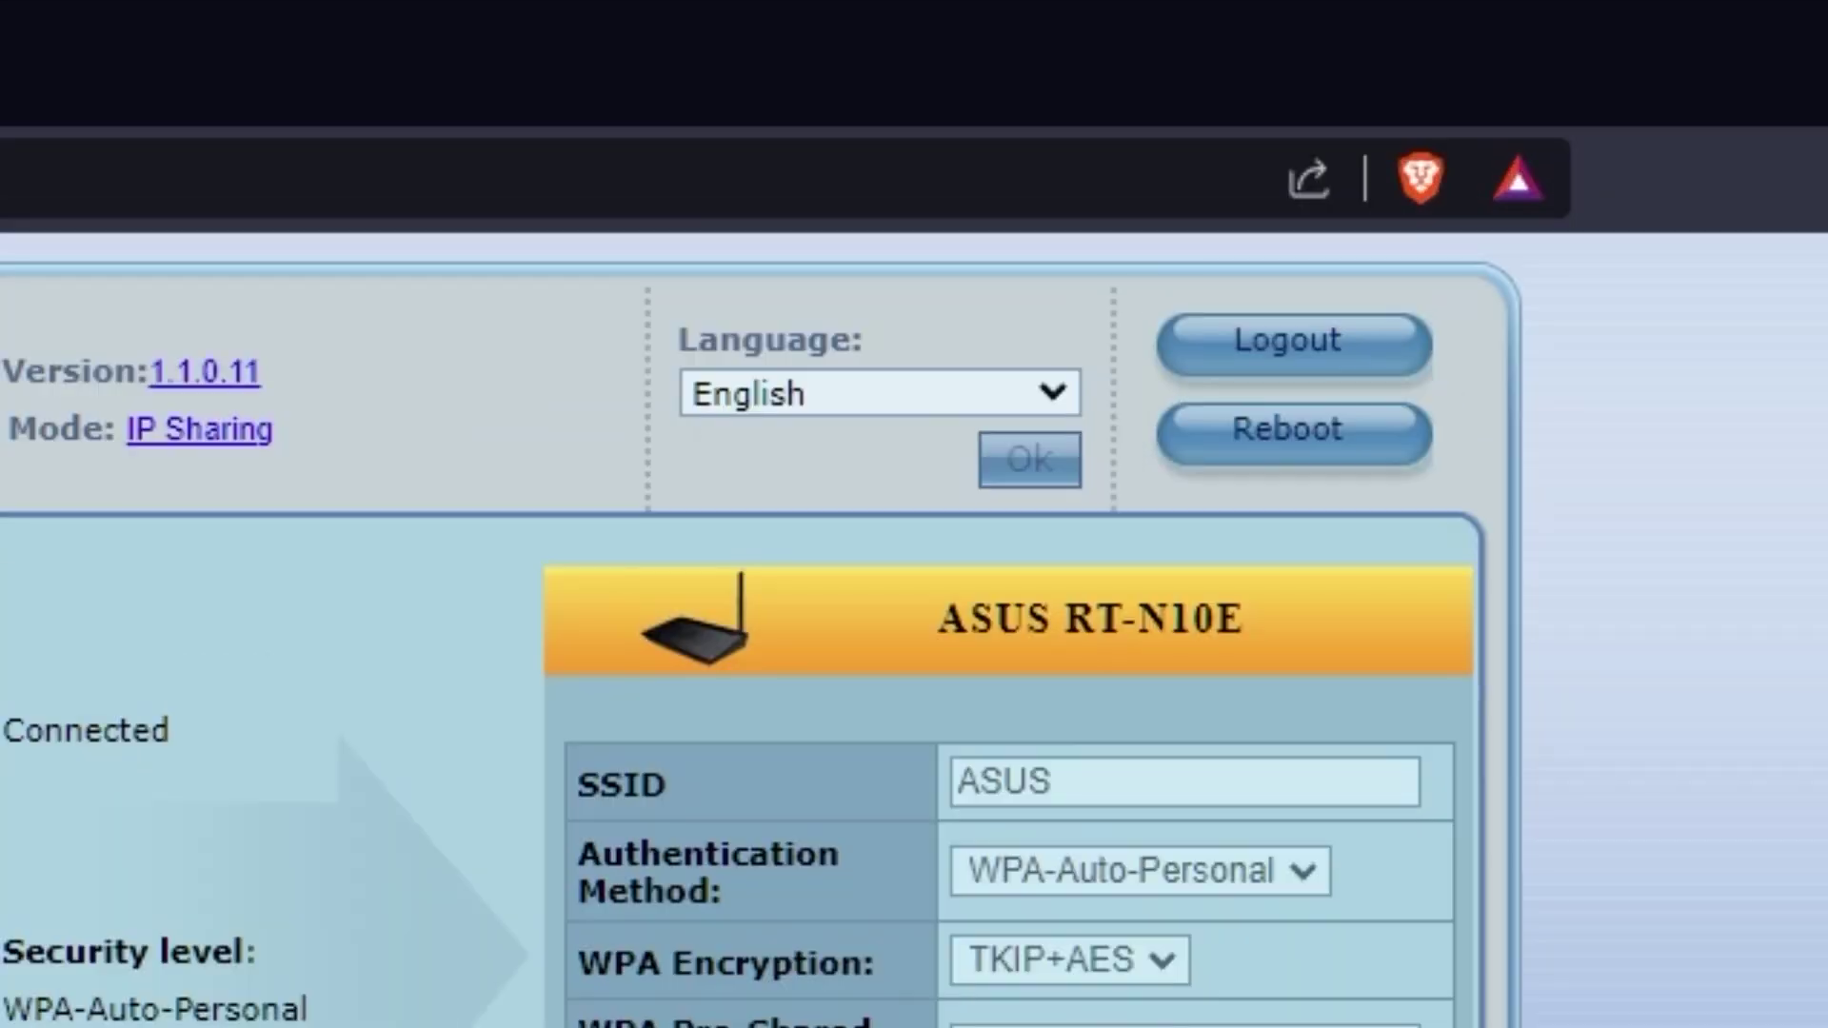
pyautogui.click(1055, 390)
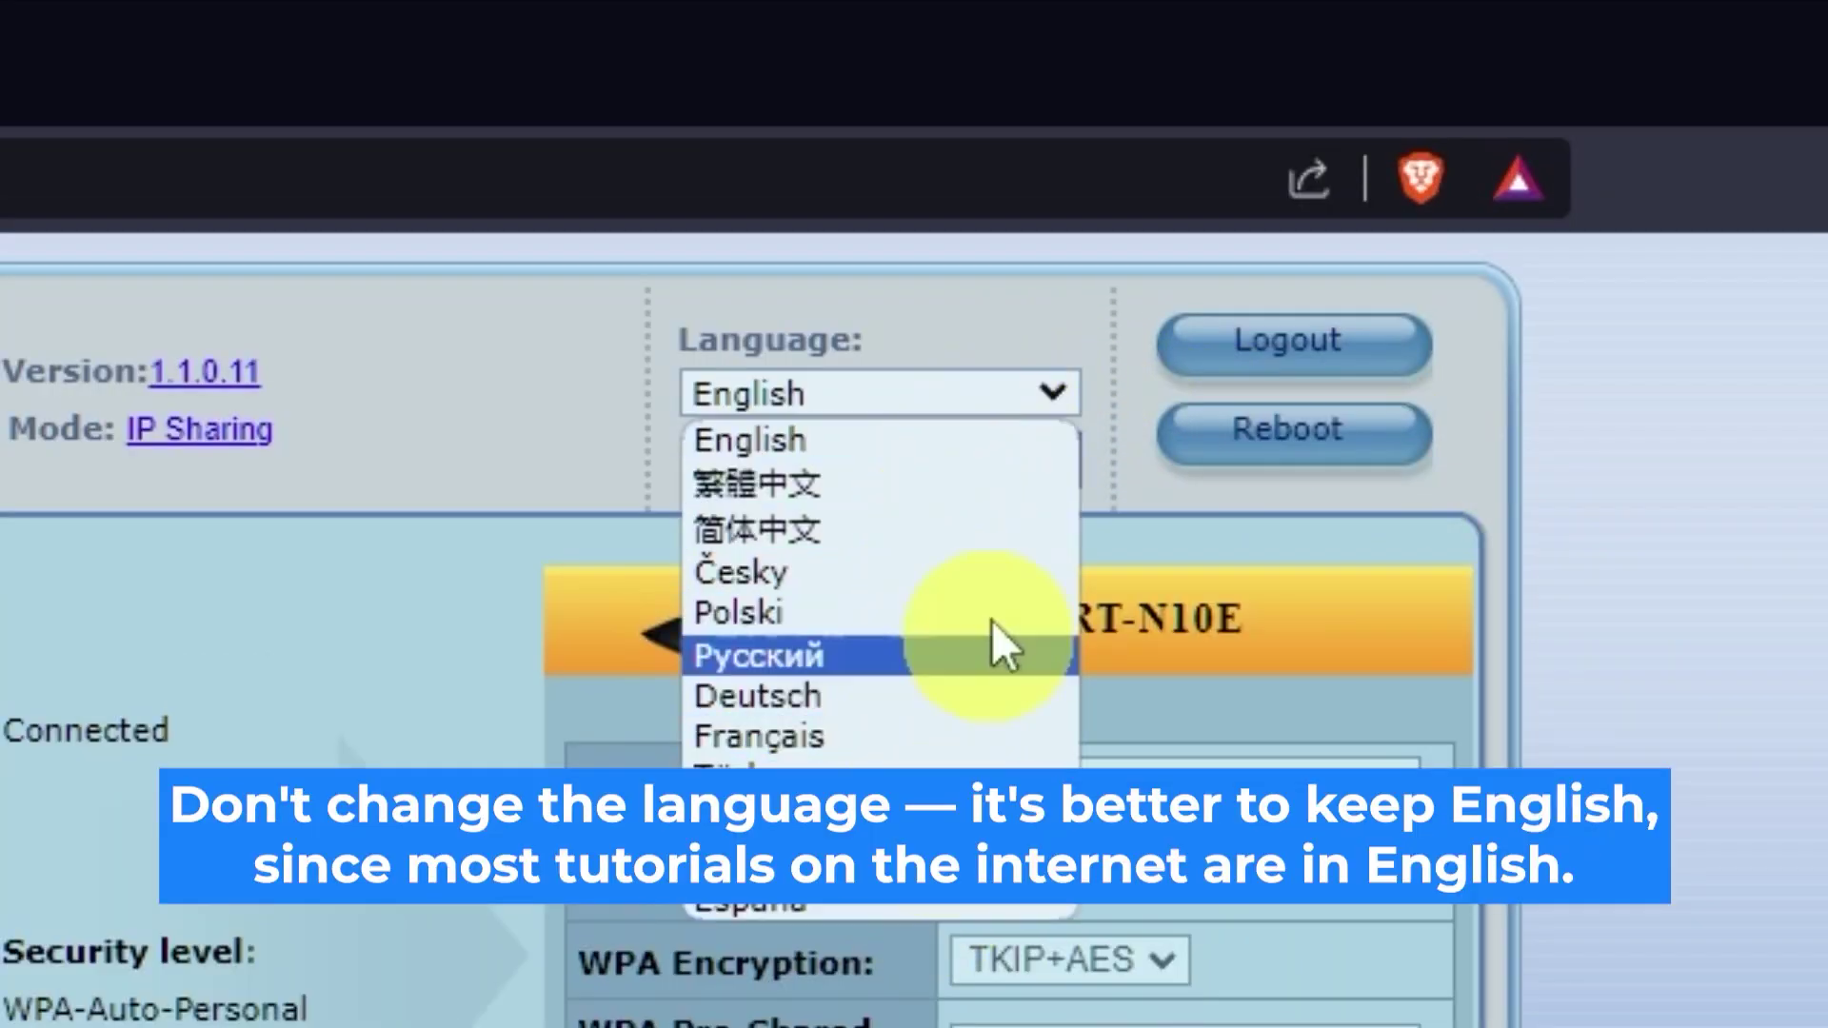
pyautogui.click(1067, 391)
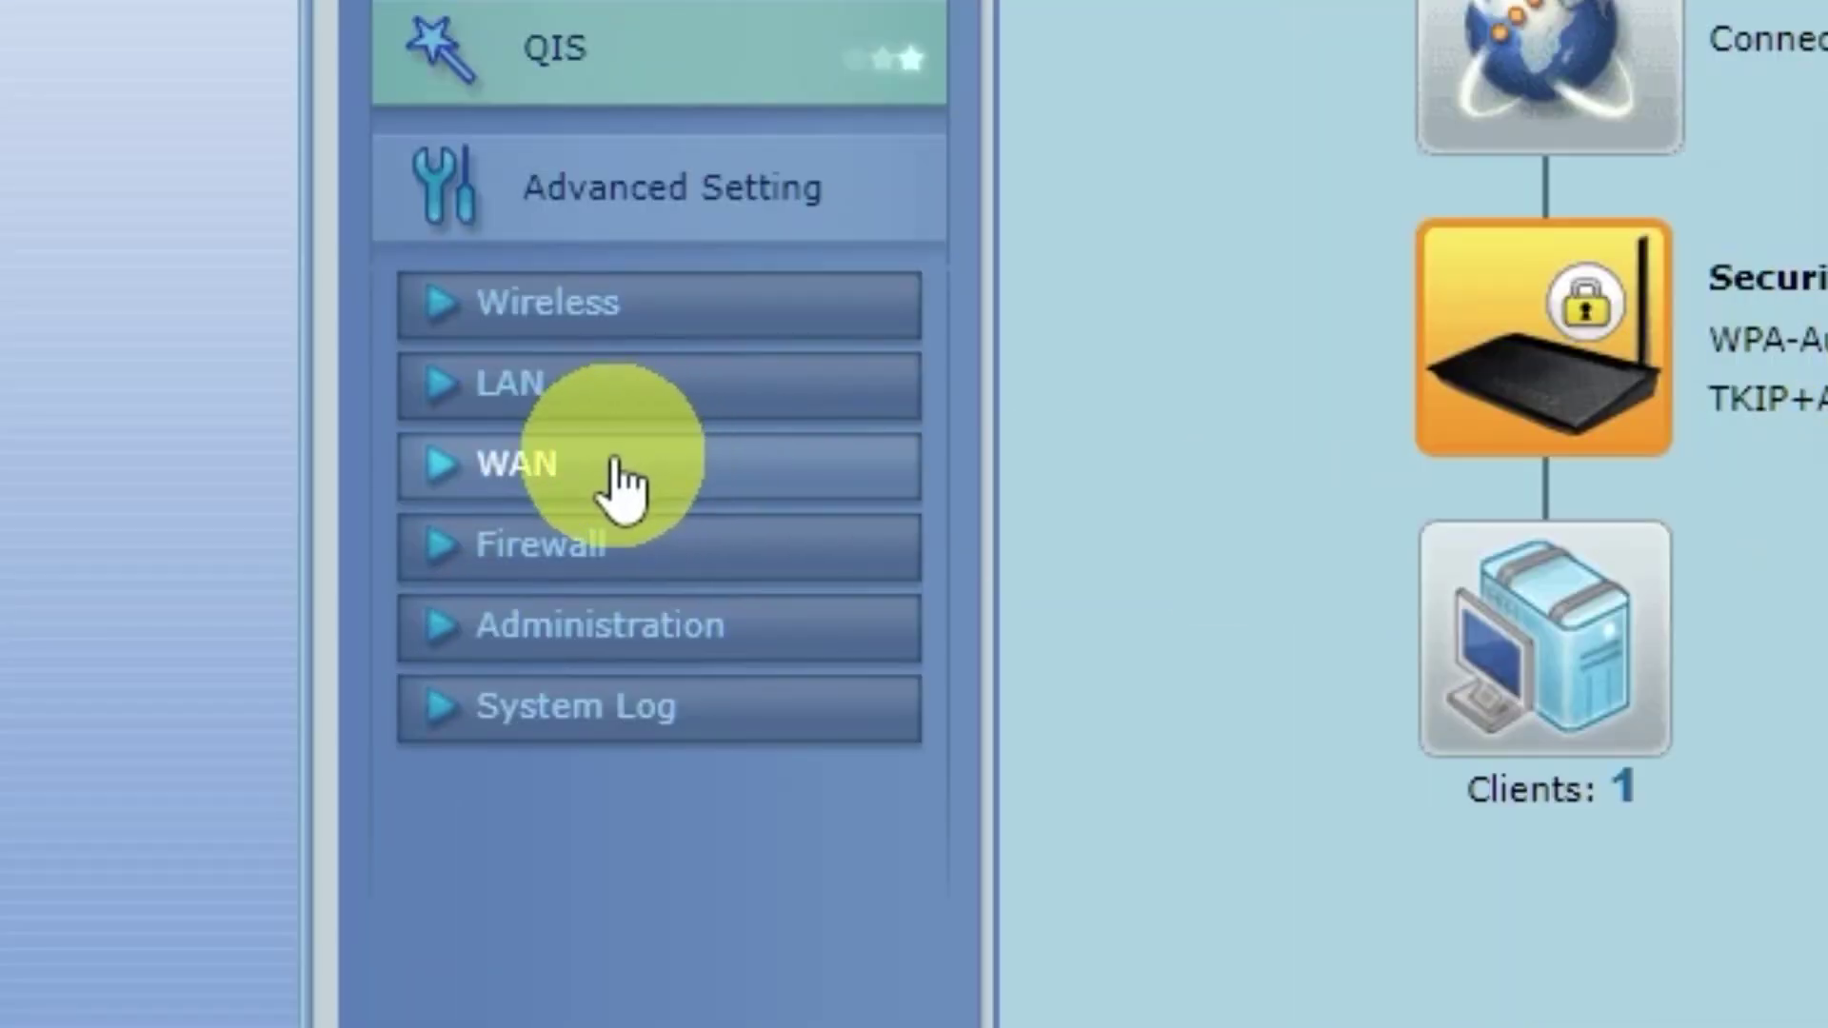
# Clone the computer's MAC address onto the WAN connection, apply it, and reboot the router.
pyautogui.click(621, 485)
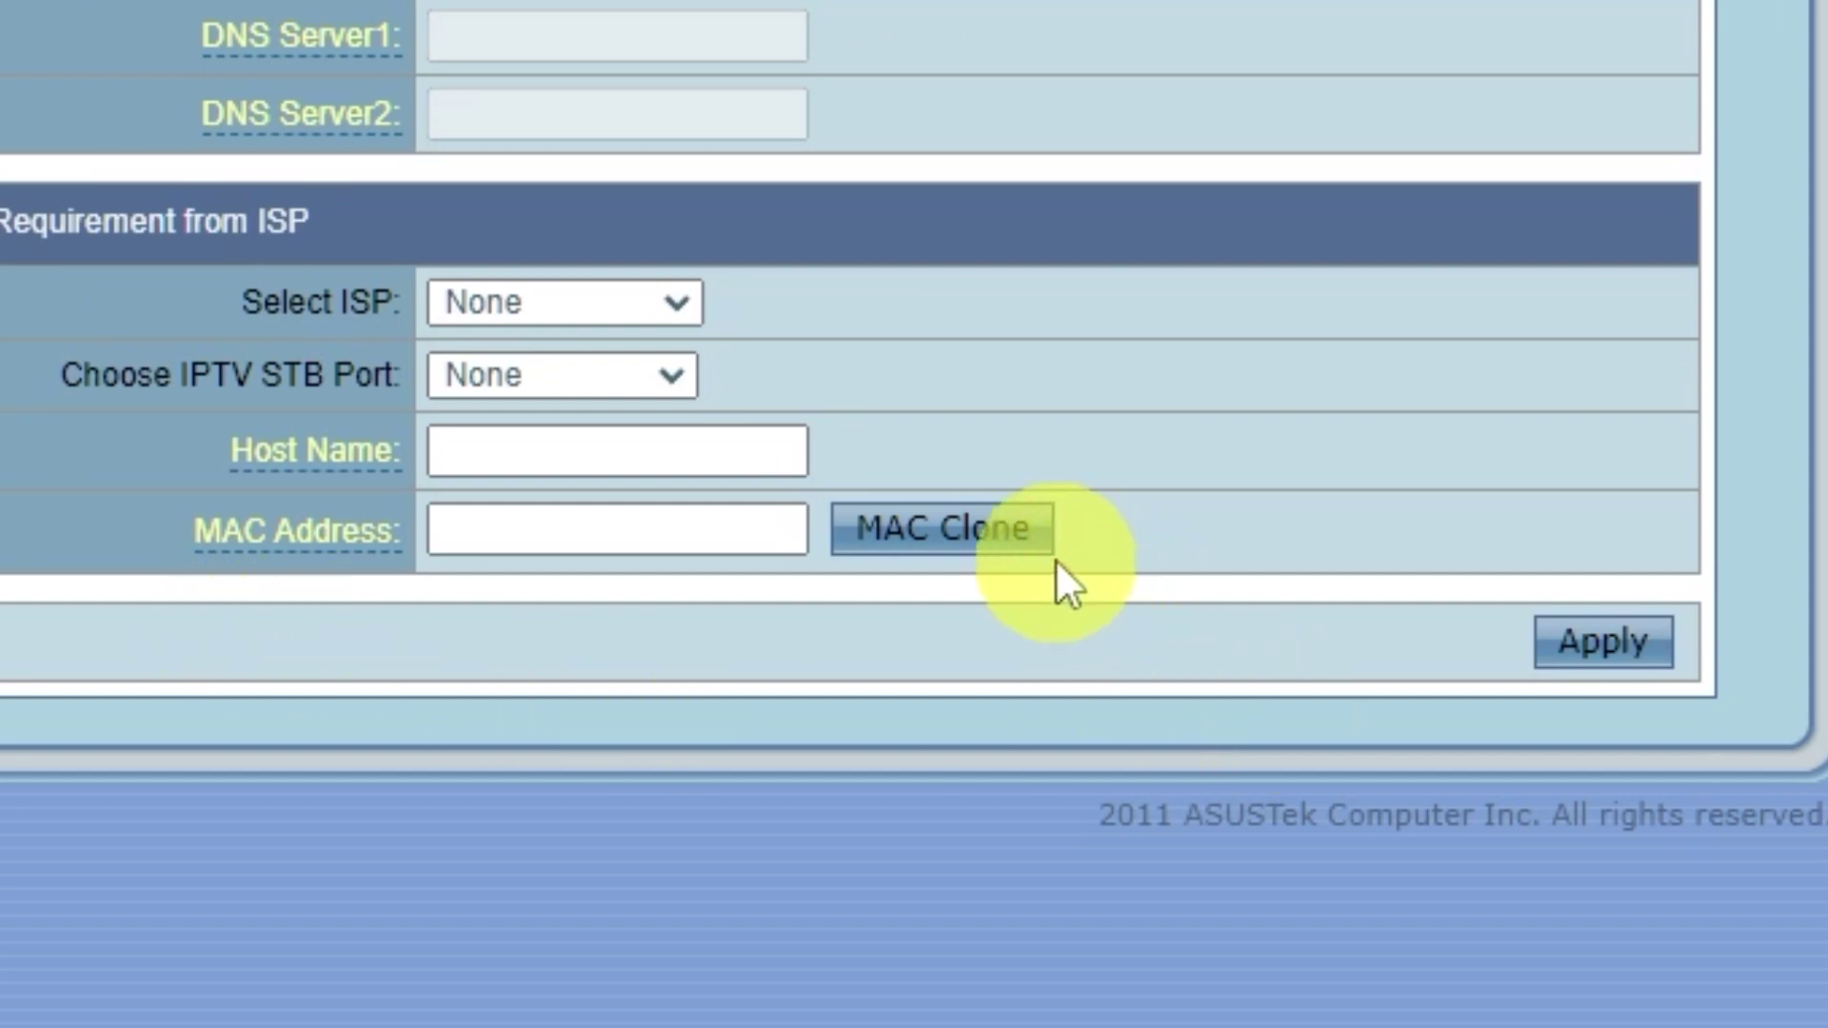
pyautogui.click(1003, 541)
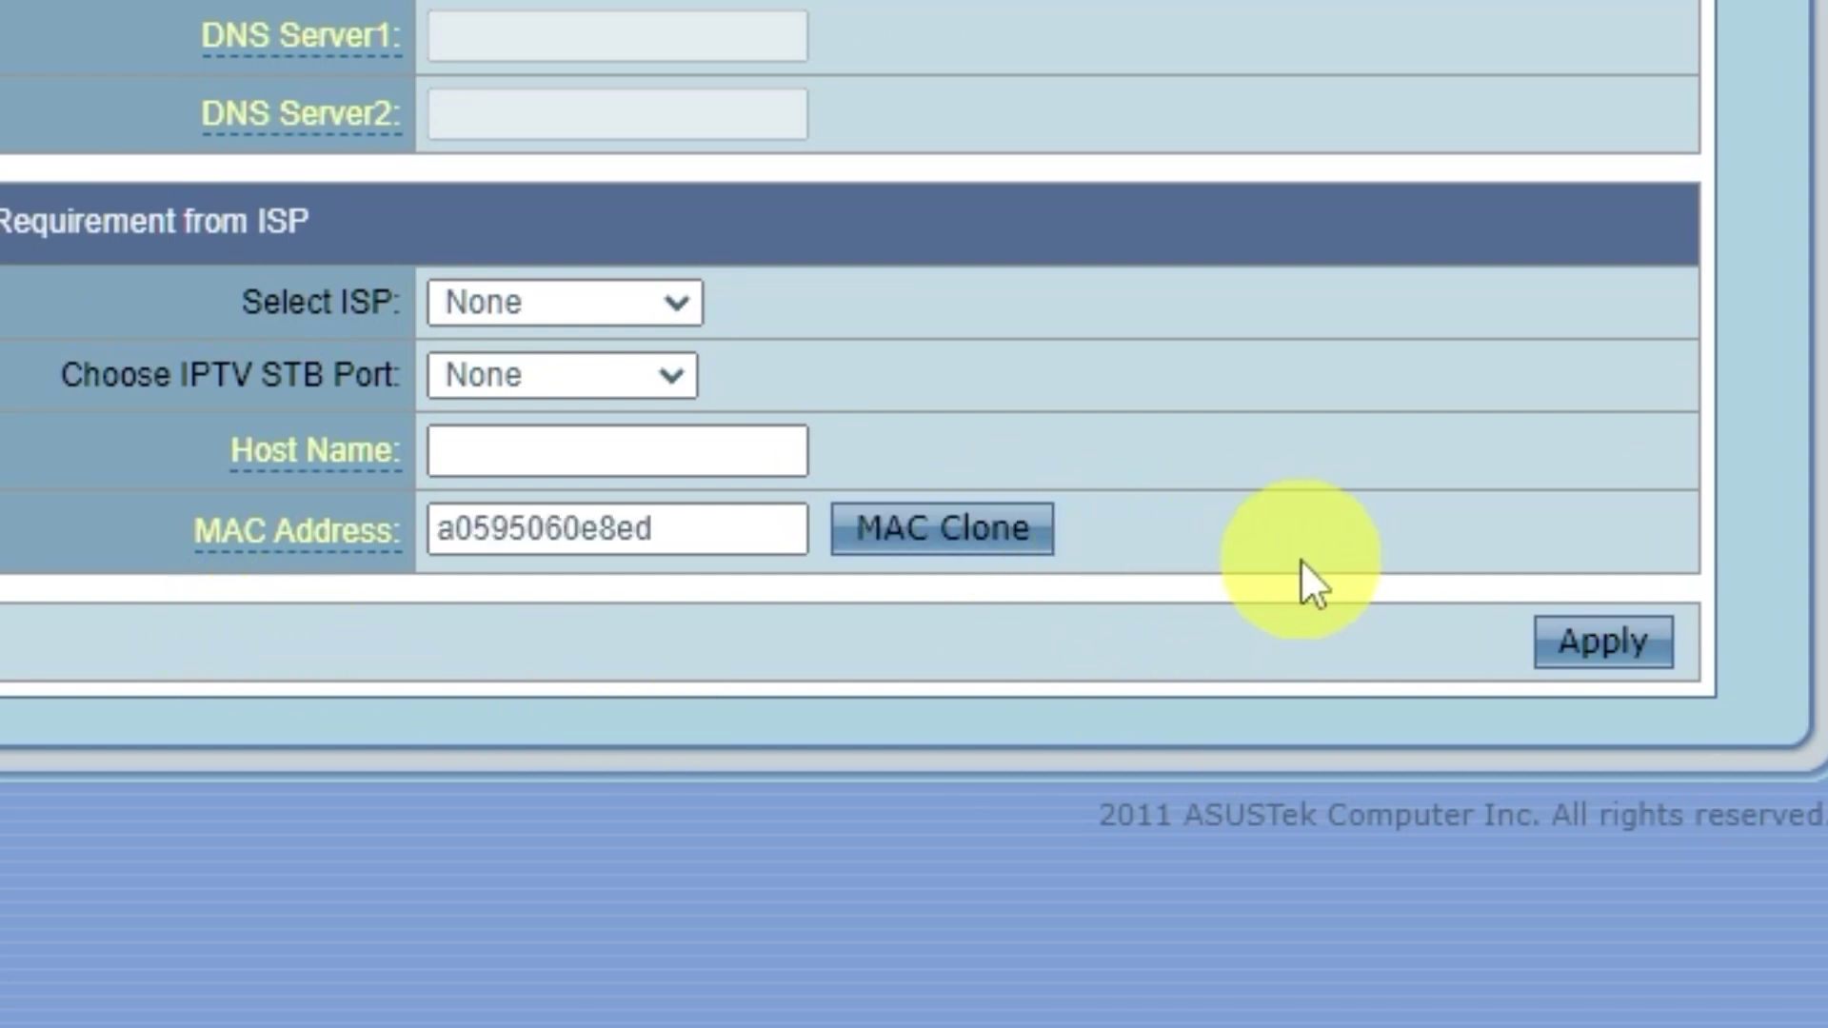
pyautogui.click(1662, 646)
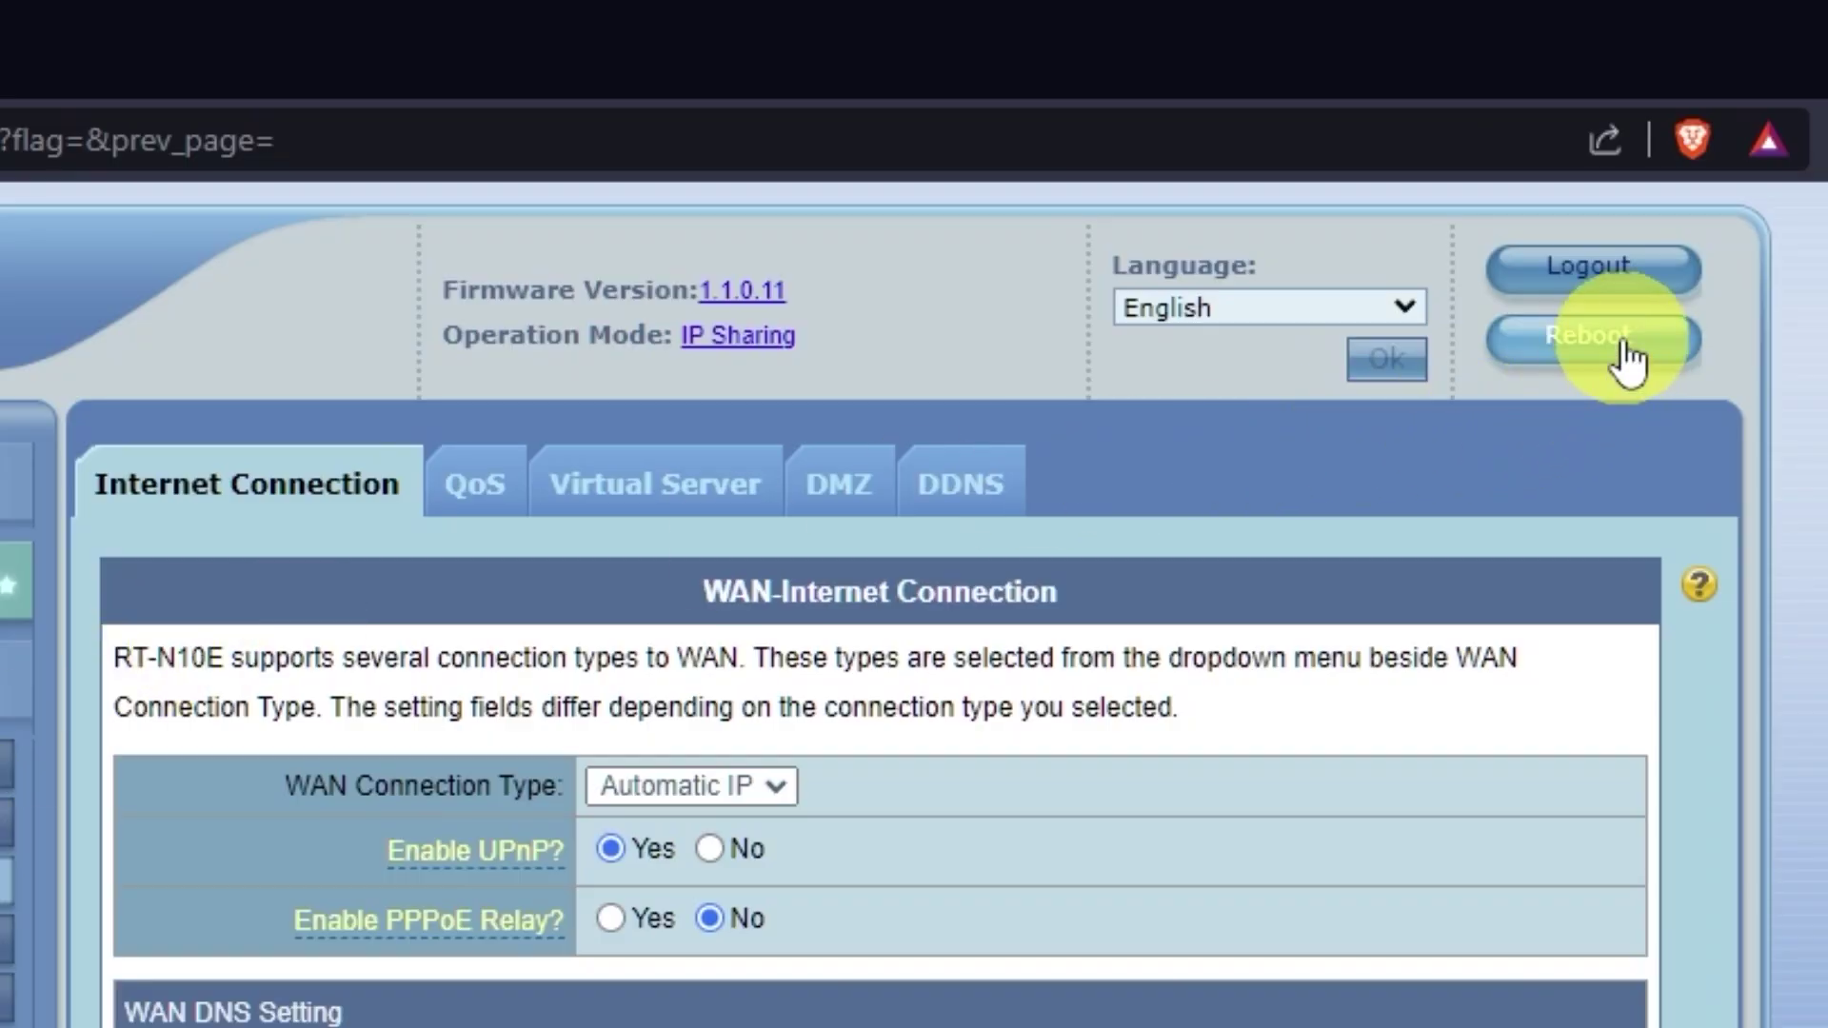
pyautogui.click(1619, 352)
pyautogui.click(922, 444)
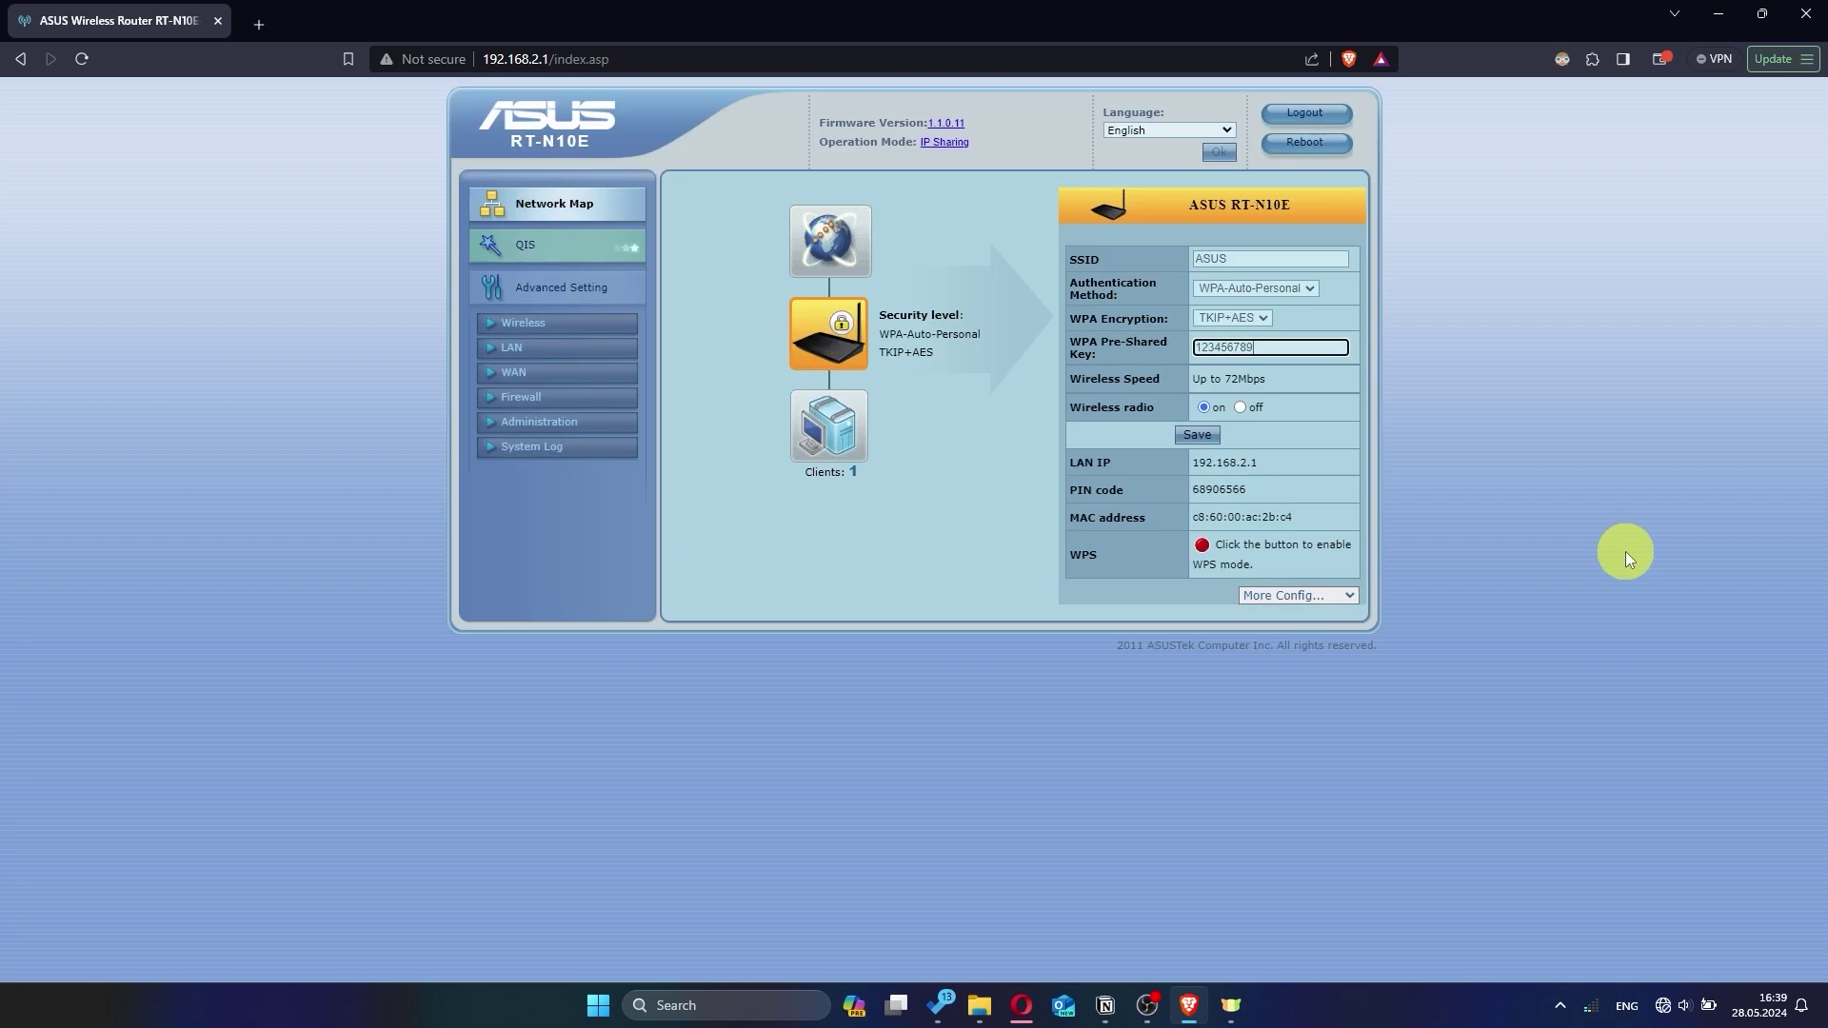
# Search for 'hhh' in a new Brave tab to verify internet access.
pyautogui.click(259, 25)
pyautogui.write('hh')
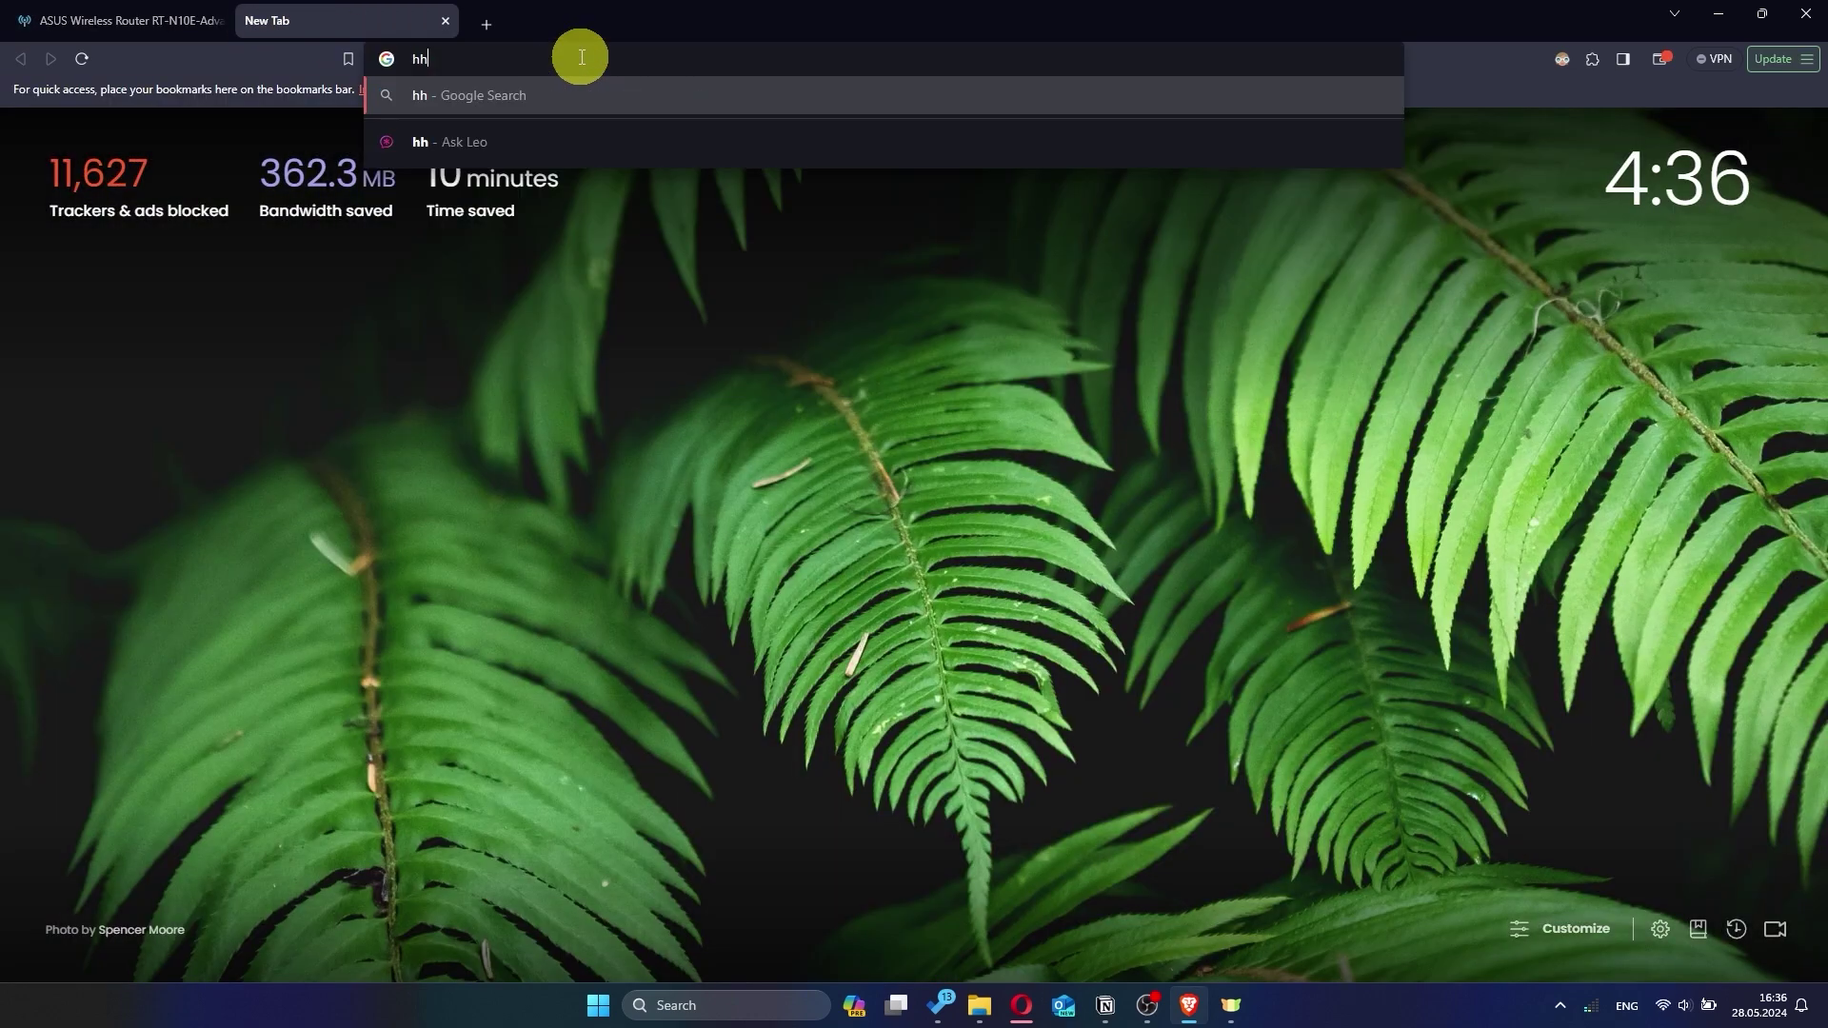
pyautogui.write('h')
pyautogui.press('Return')
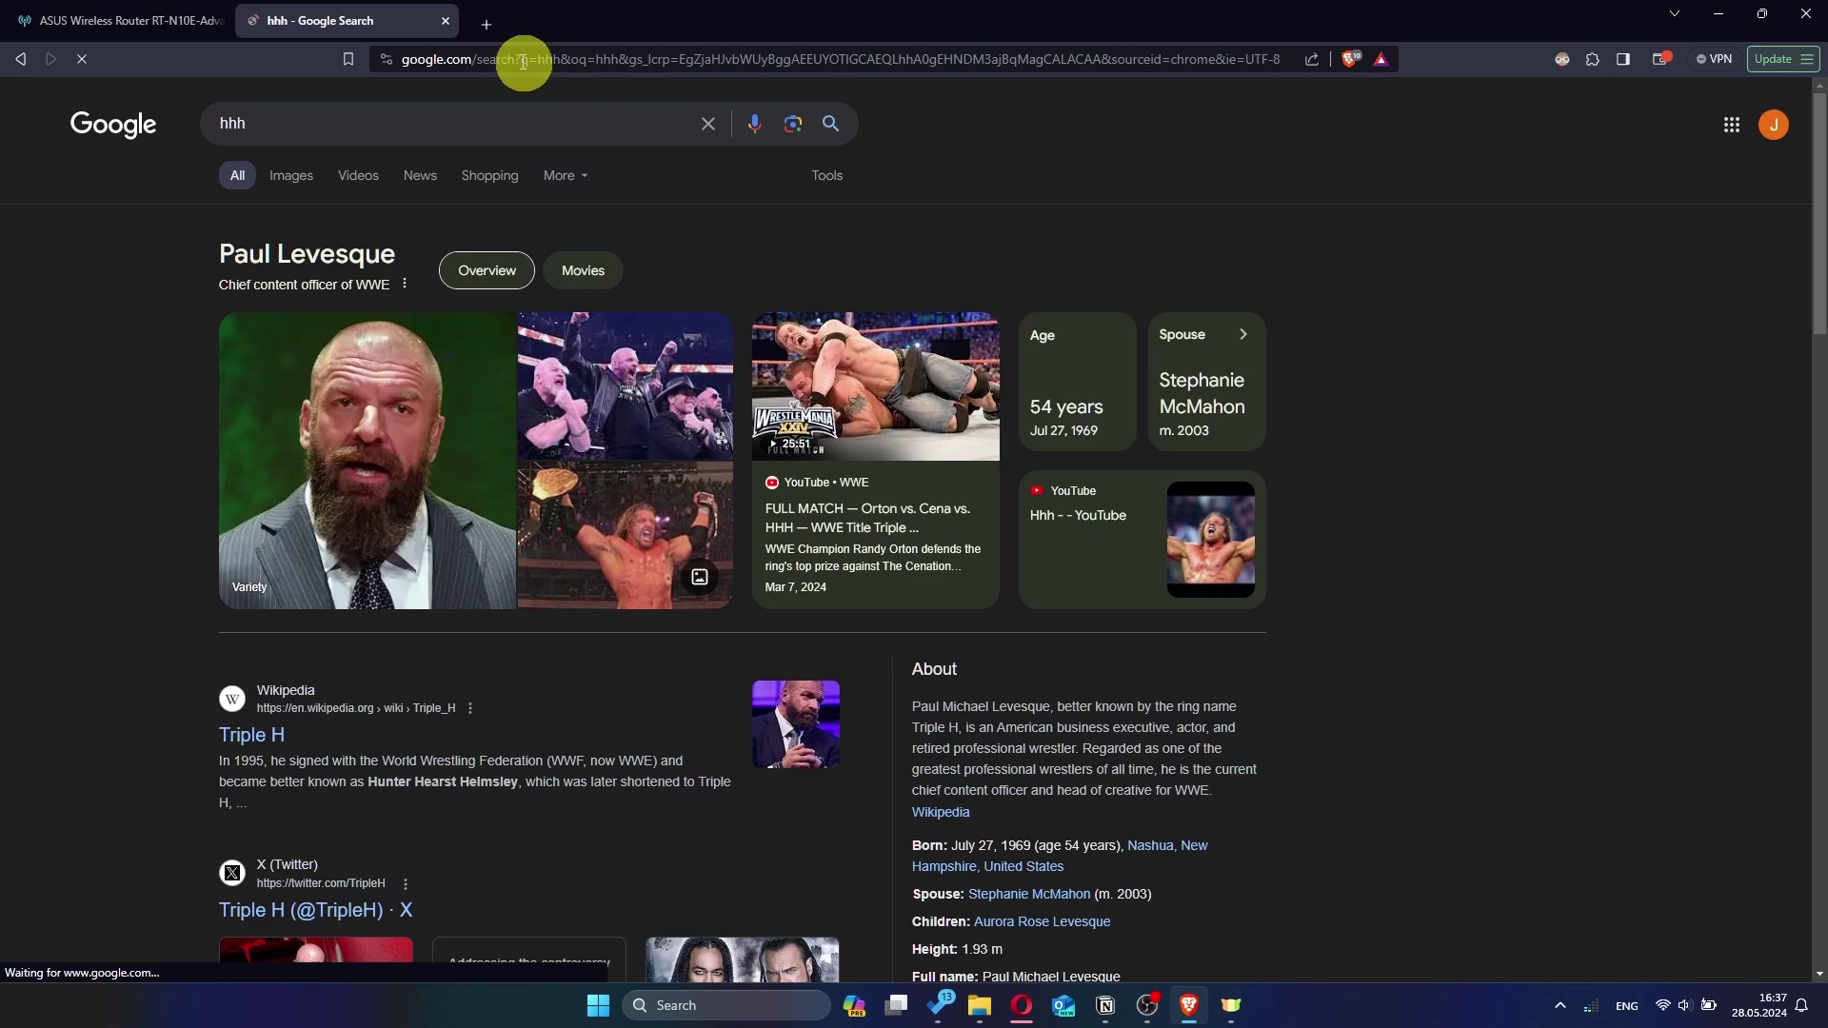